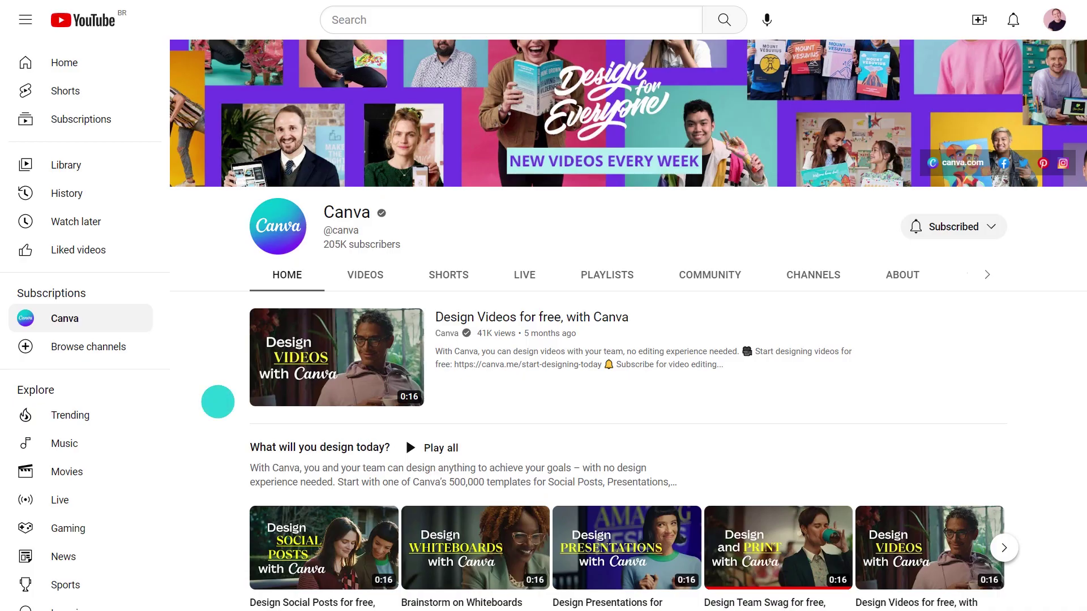
Open the 'Tips from the team at Canva' playlist and play video 21, 'Useful tips on Canva'
{"action": "scroll", "coordinate": [218, 402], "scroll_direction": "down", "scroll_amount": 5}
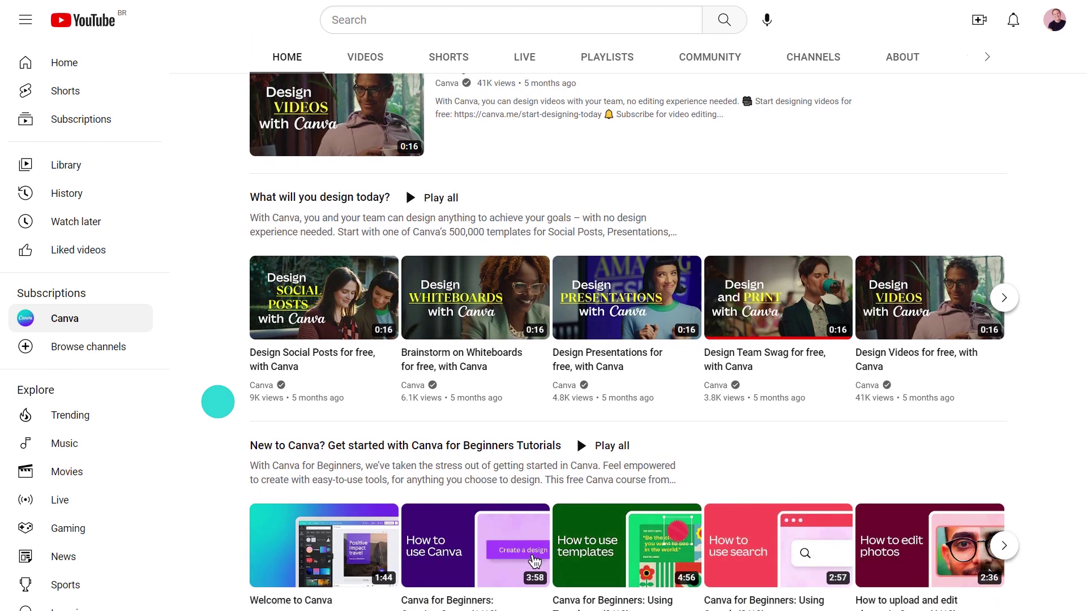
{"action": "scroll", "coordinate": [218, 402], "scroll_direction": "down", "scroll_amount": 15}
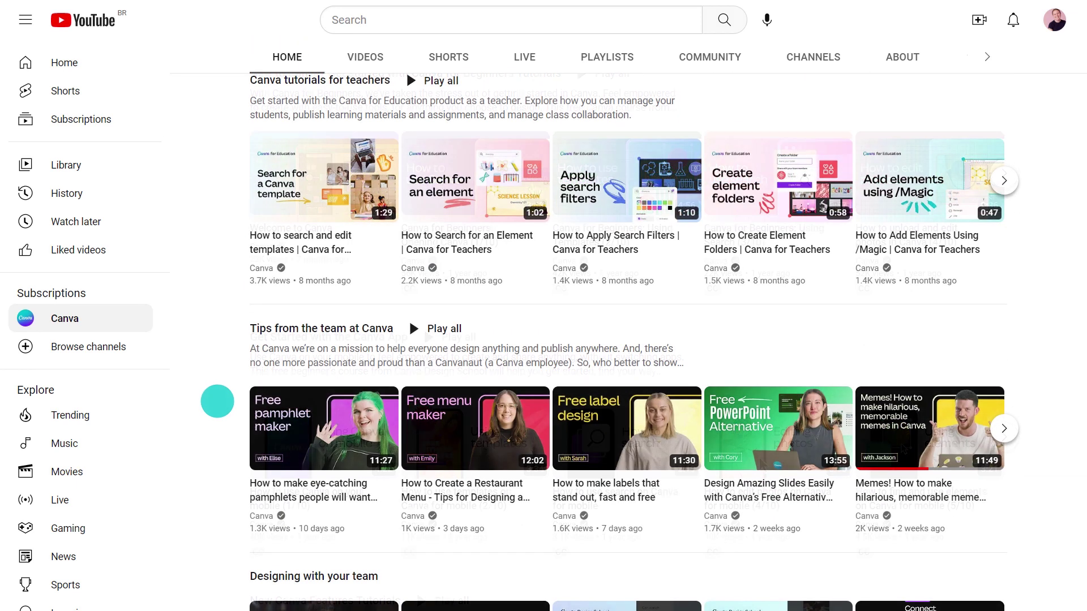
{"action": "left_click", "coordinate": [304, 328]}
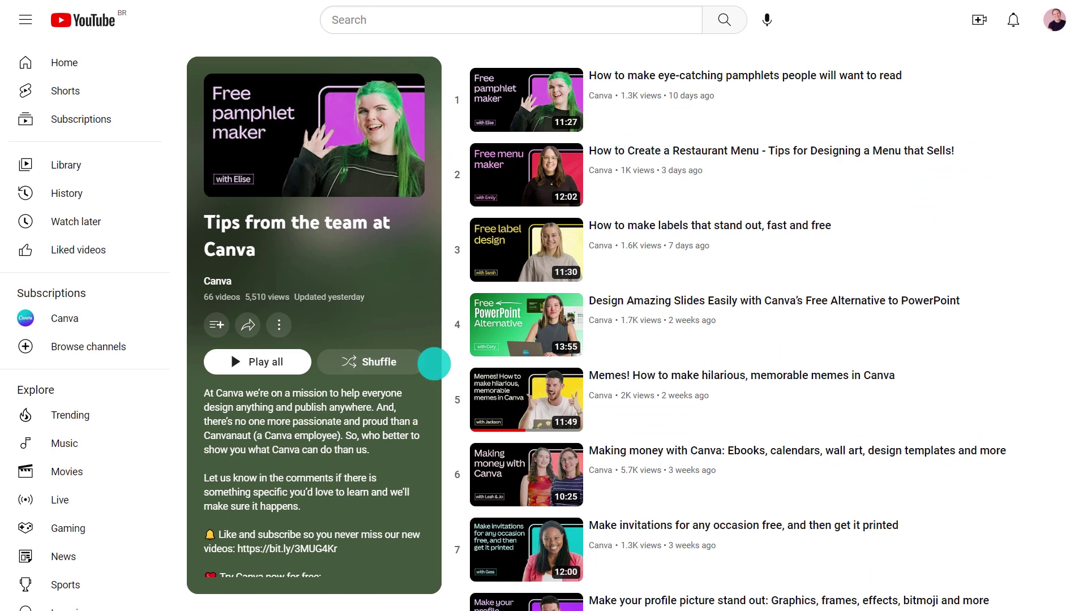
{"action": "scroll", "coordinate": [434, 364], "scroll_direction": "down", "scroll_amount": 6}
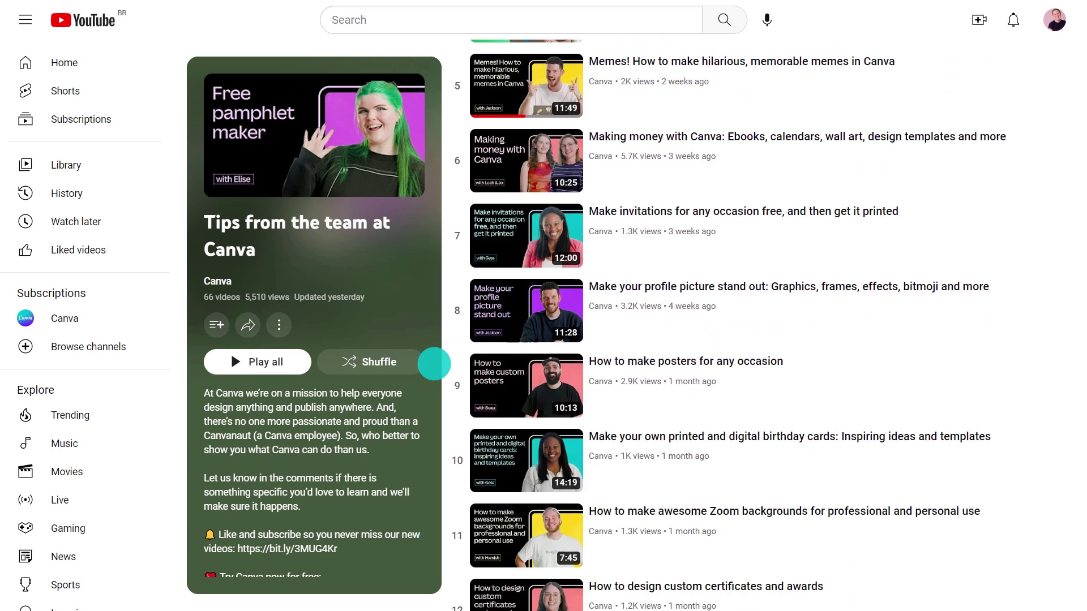
{"action": "scroll", "coordinate": [434, 364], "scroll_direction": "down", "scroll_amount": 8}
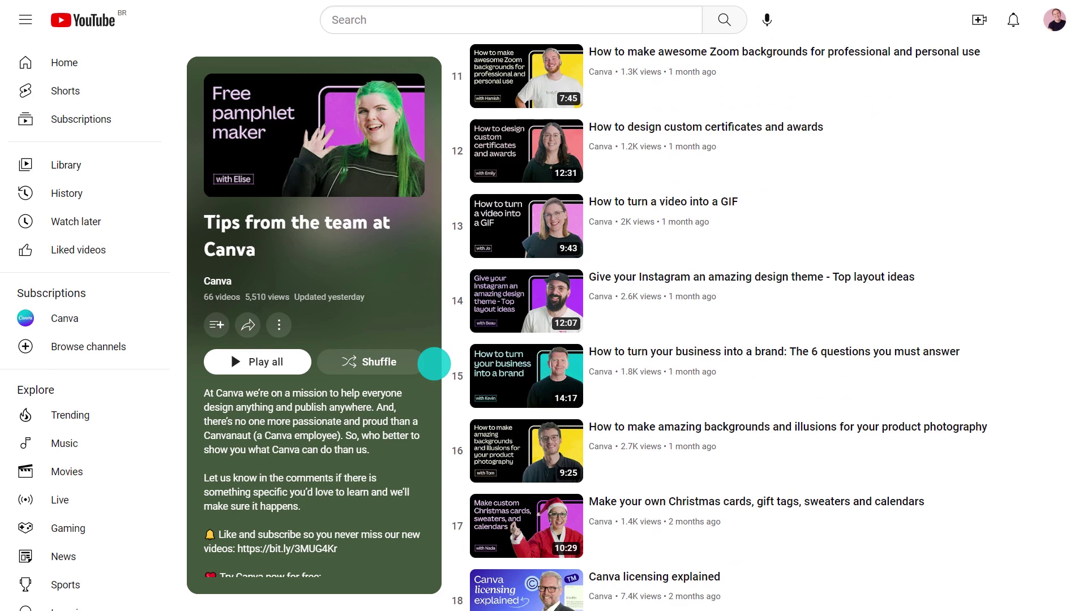
{"action": "scroll", "coordinate": [435, 364], "scroll_direction": "down", "scroll_amount": 7}
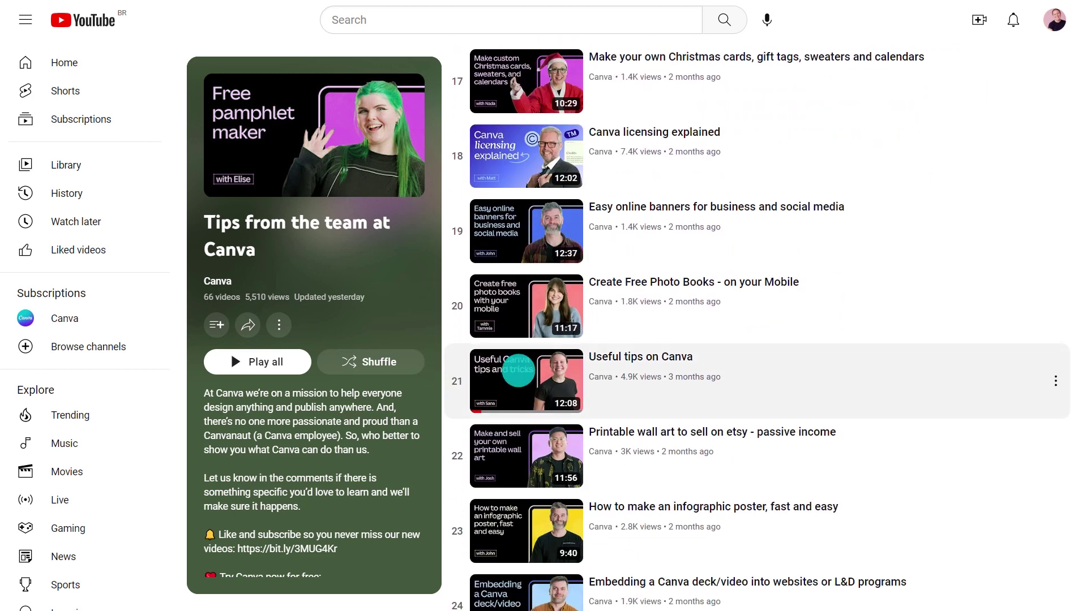
{"action": "left_click", "coordinate": [518, 371]}
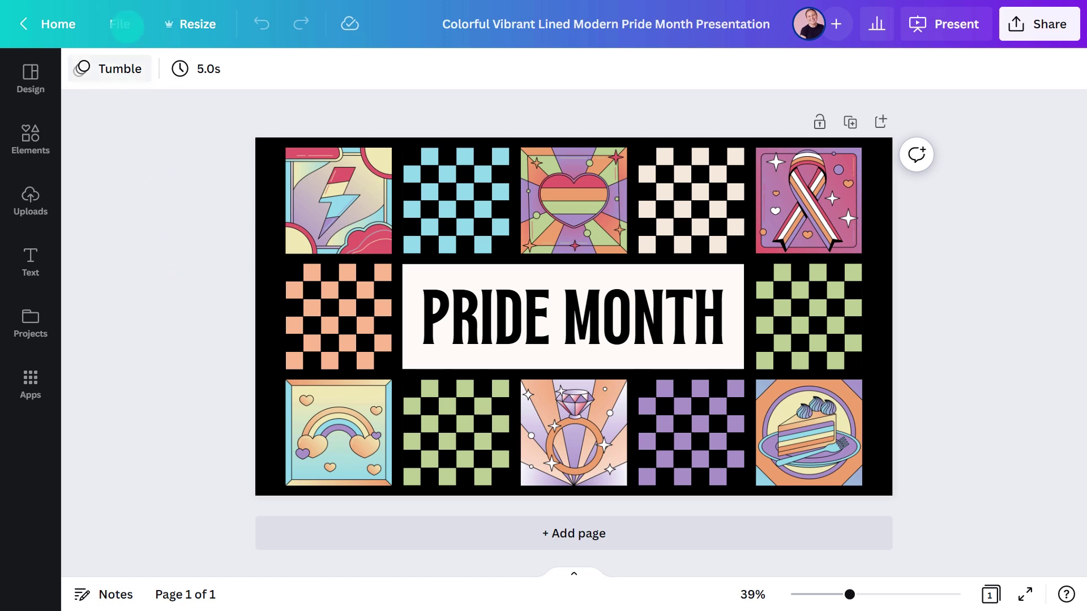
Open the File menu of the Pride Month presentation, then close it again
{"action": "left_click", "coordinate": [127, 24]}
{"action": "left_click", "coordinate": [158, 32]}
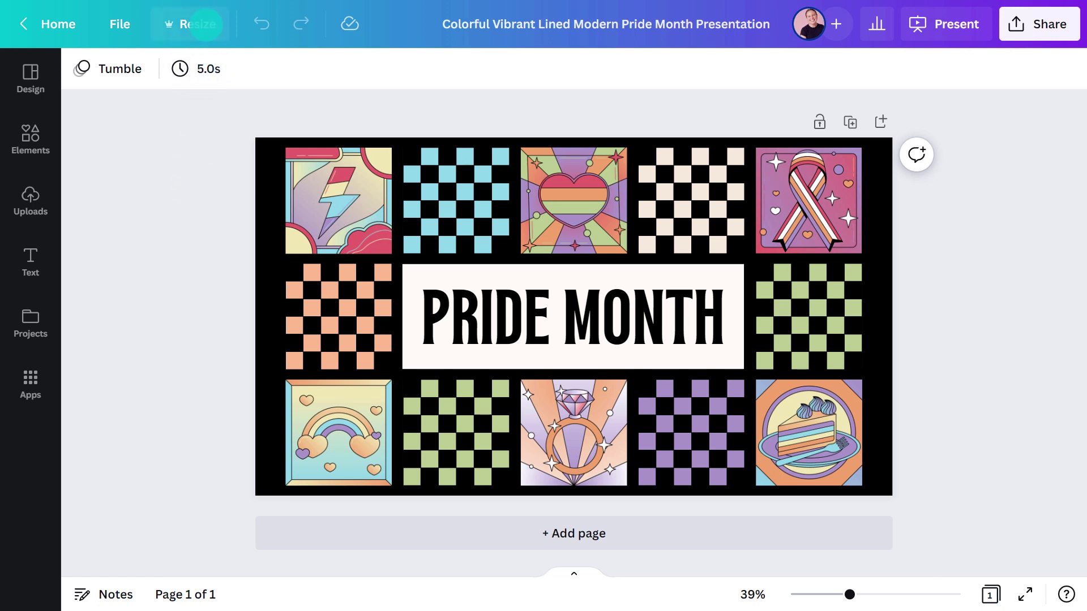
Make a resized copy of the design as a 1640 × 924 px Facebook Cover
{"action": "left_click", "coordinate": [205, 25]}
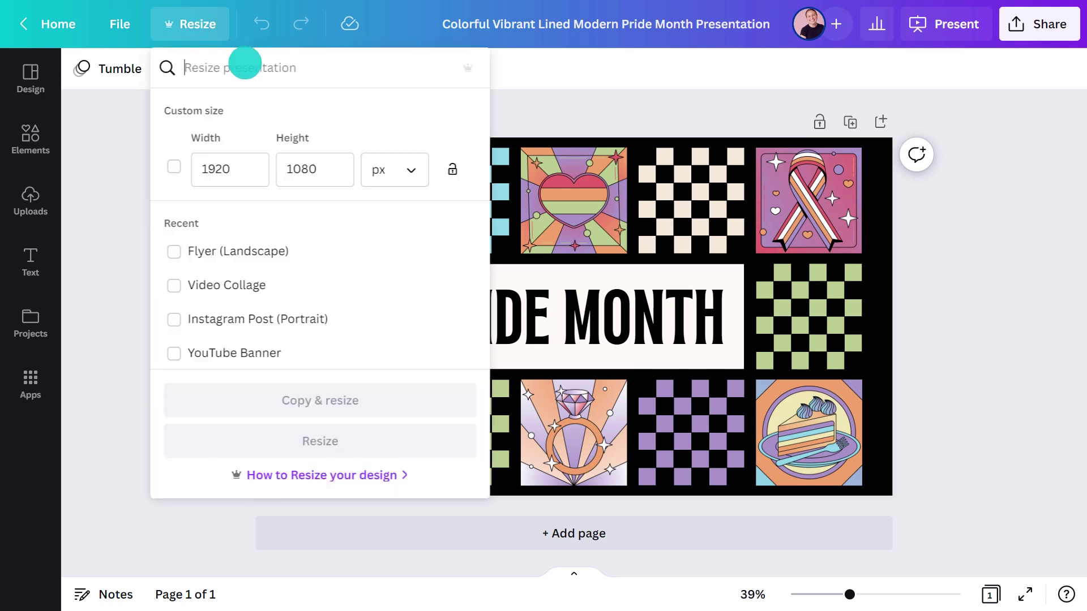
{"action": "left_click", "coordinate": [245, 67]}
{"action": "type", "text": "facebook"}
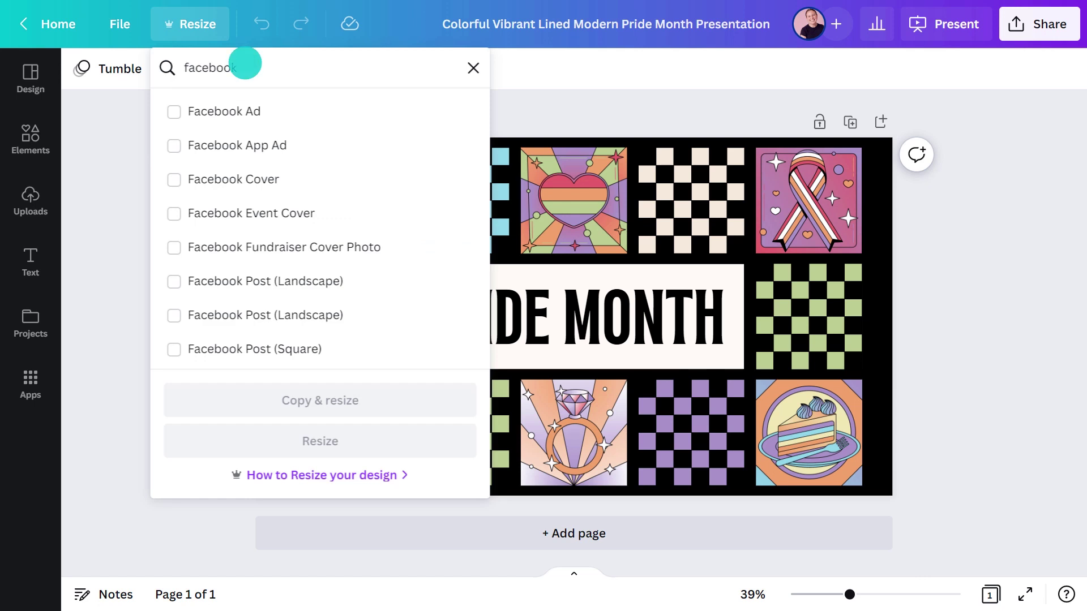
{"action": "left_click", "coordinate": [174, 179]}
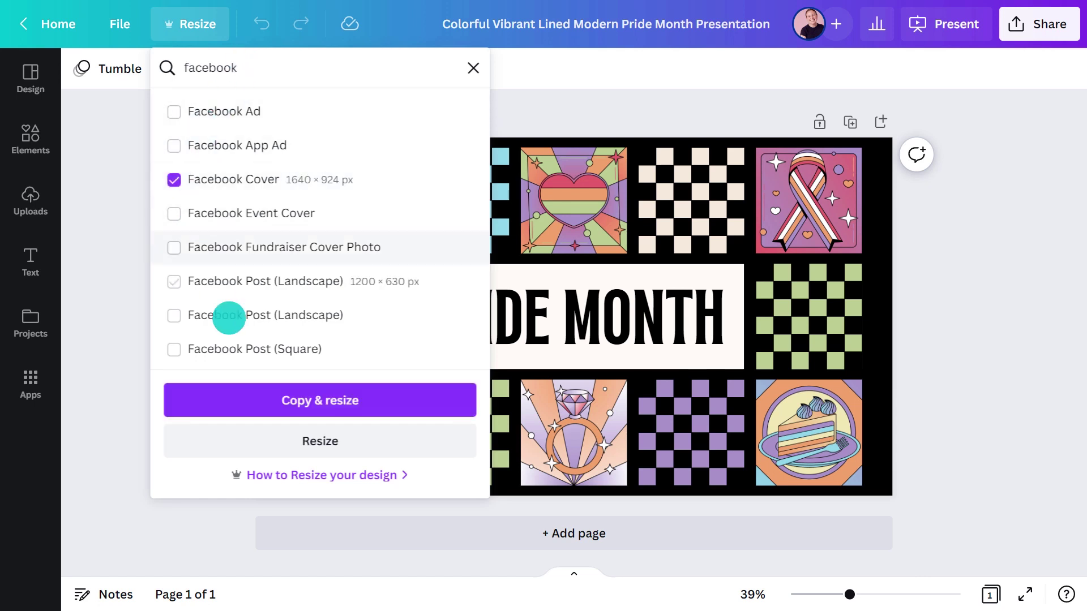
{"action": "left_click", "coordinate": [258, 393]}
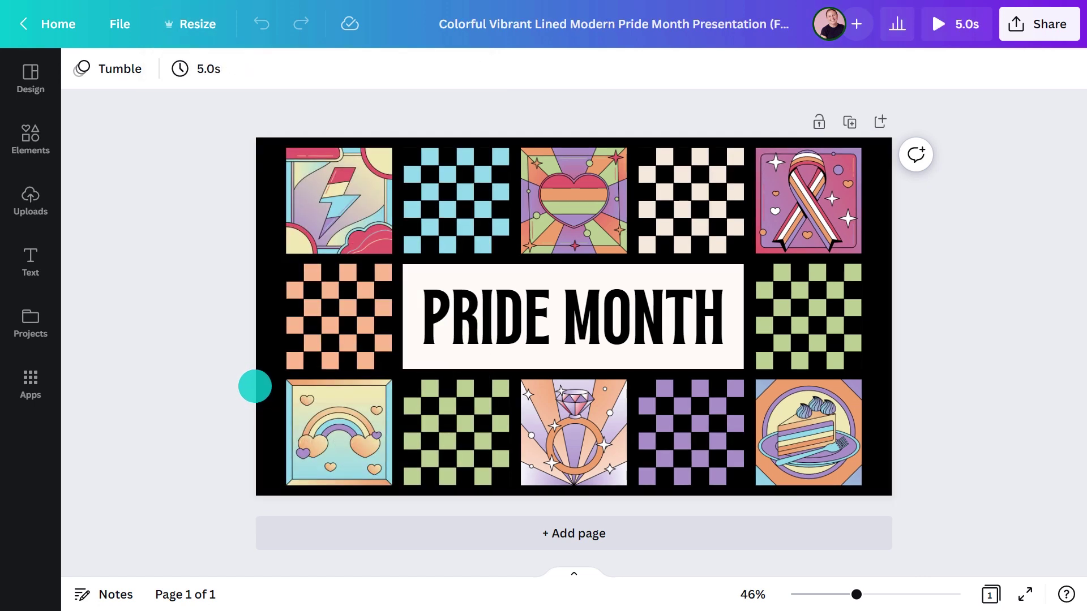
{"action": "left_click", "coordinate": [120, 24]}
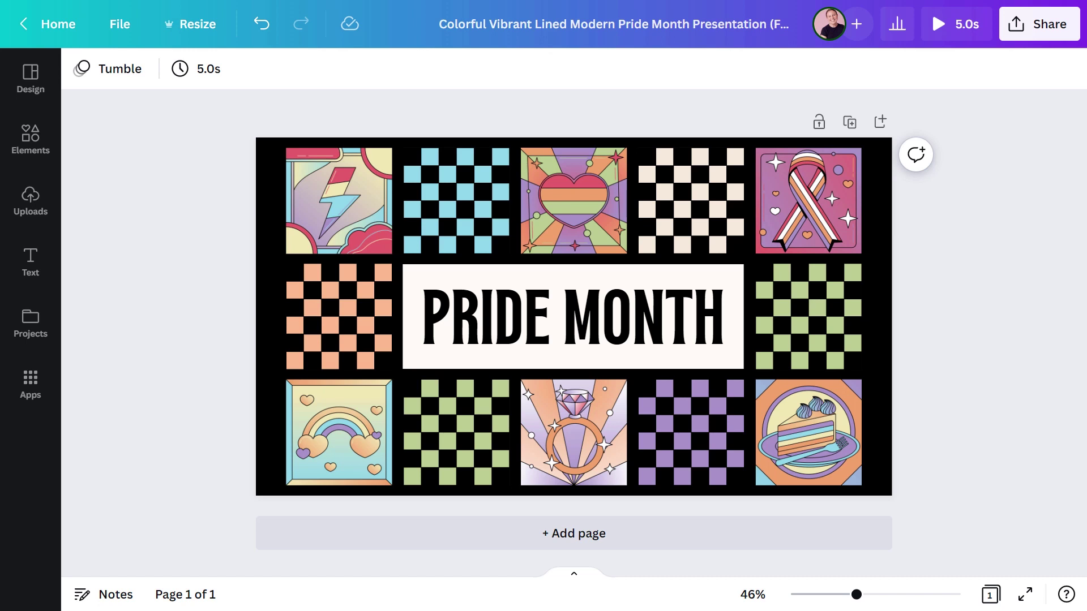
Stretch the white band full width and retitle it 'SYDNEY WORLDPRIDE 2023' on one line
{"action": "left_click", "coordinate": [409, 318]}
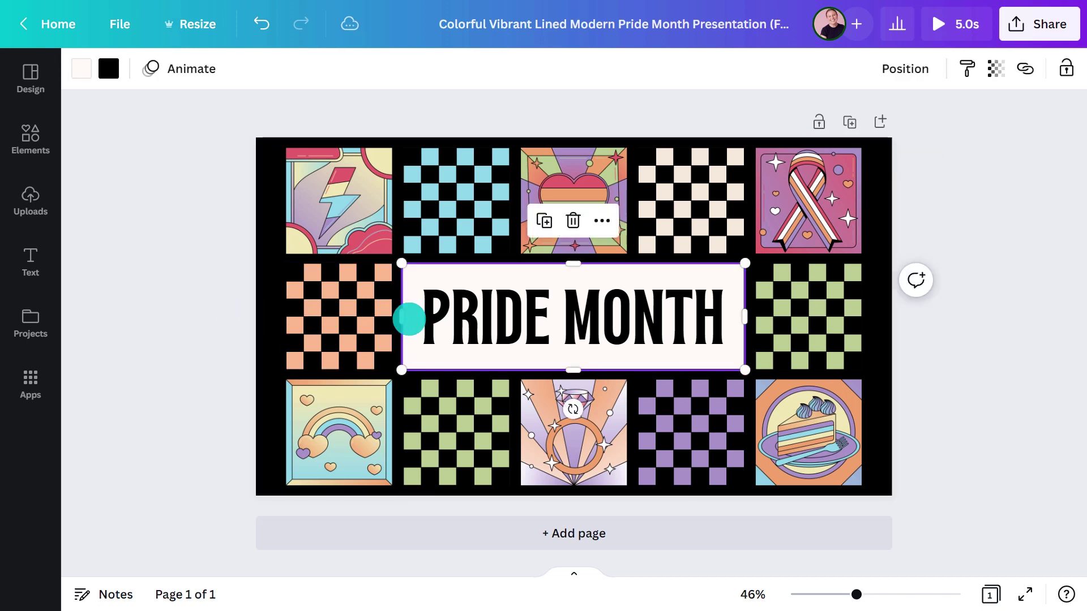
{"action": "left_click_drag", "start_coordinate": [400, 316], "coordinate": [229, 304]}
{"action": "double_click", "coordinate": [480, 311]}
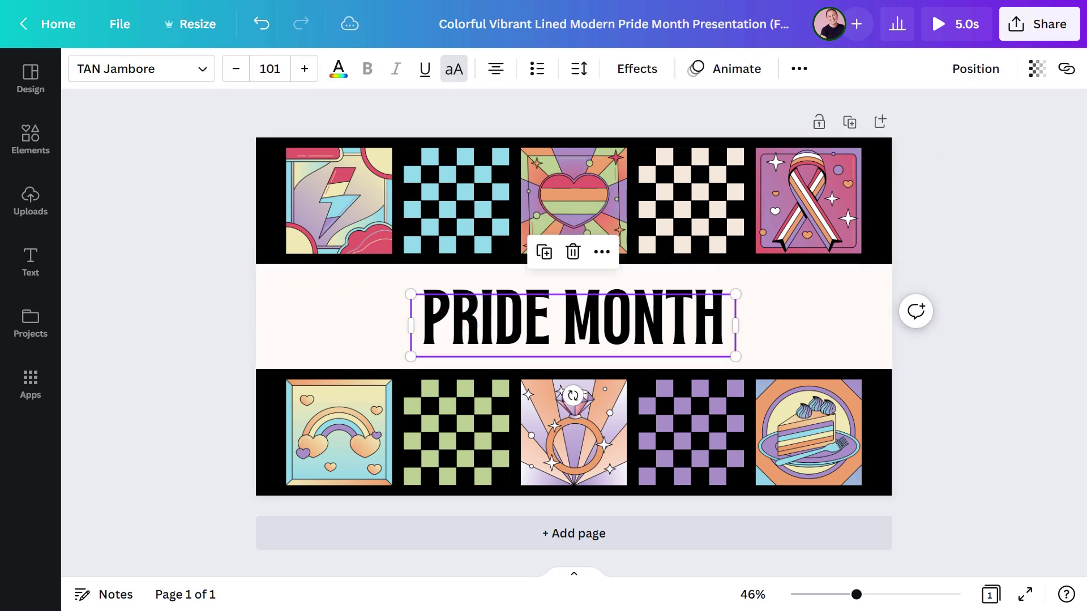
{"action": "type", "text": "SYDNEY WORLDPRIDE"}
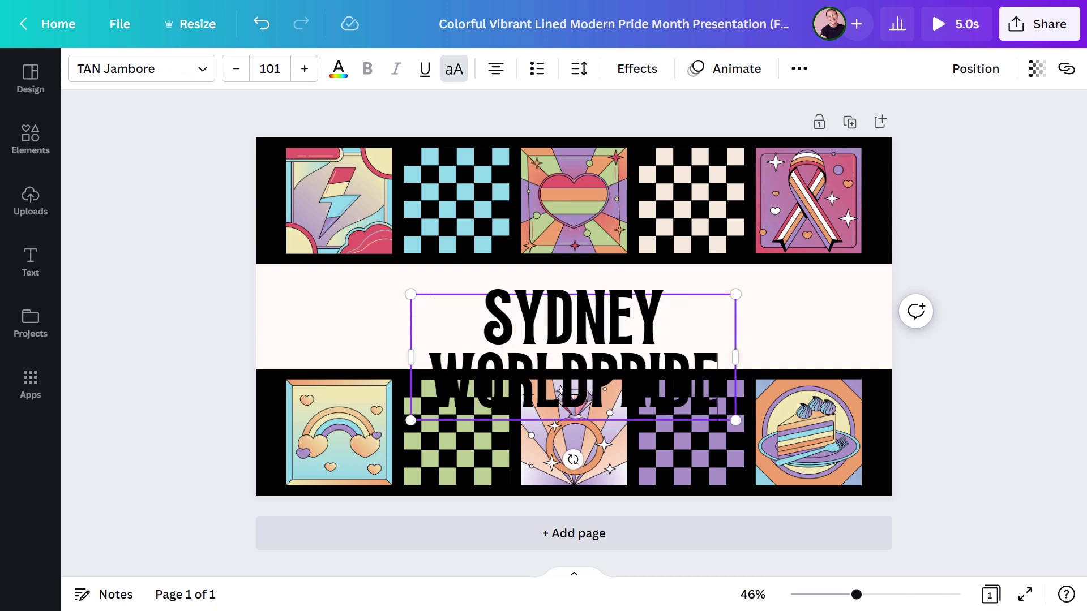
{"action": "type", "text": " 2023"}
{"action": "left_click_drag", "start_coordinate": [409, 391], "coordinate": [232, 394]}
{"action": "left_click_drag", "start_coordinate": [232, 300], "coordinate": [348, 324]}
{"action": "left_click", "coordinate": [187, 293]}
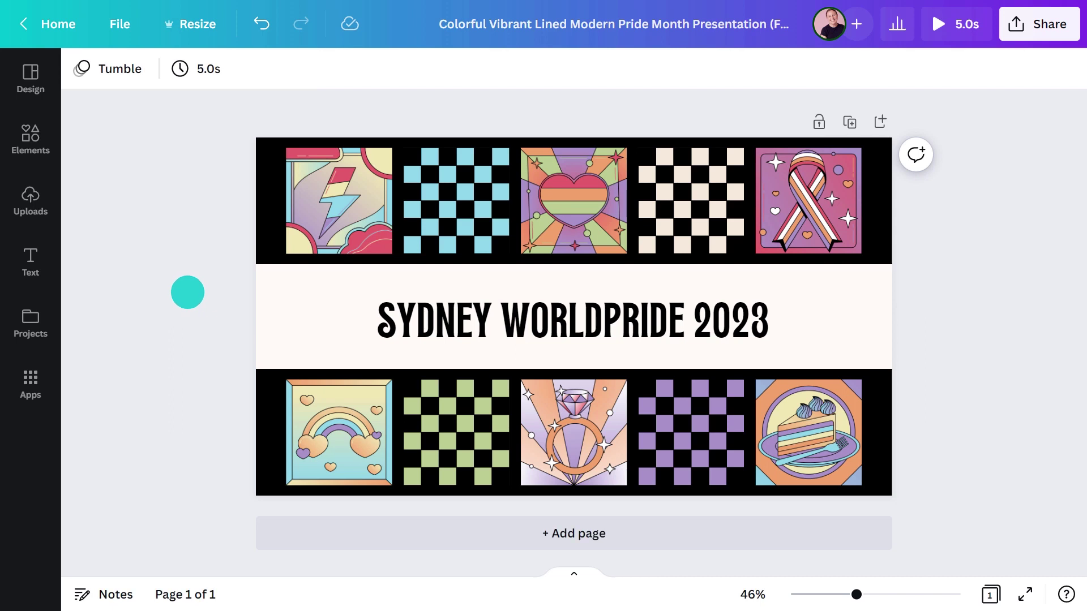
Add a new paragraph text box set in DM Sans
{"action": "key", "text": "t"}
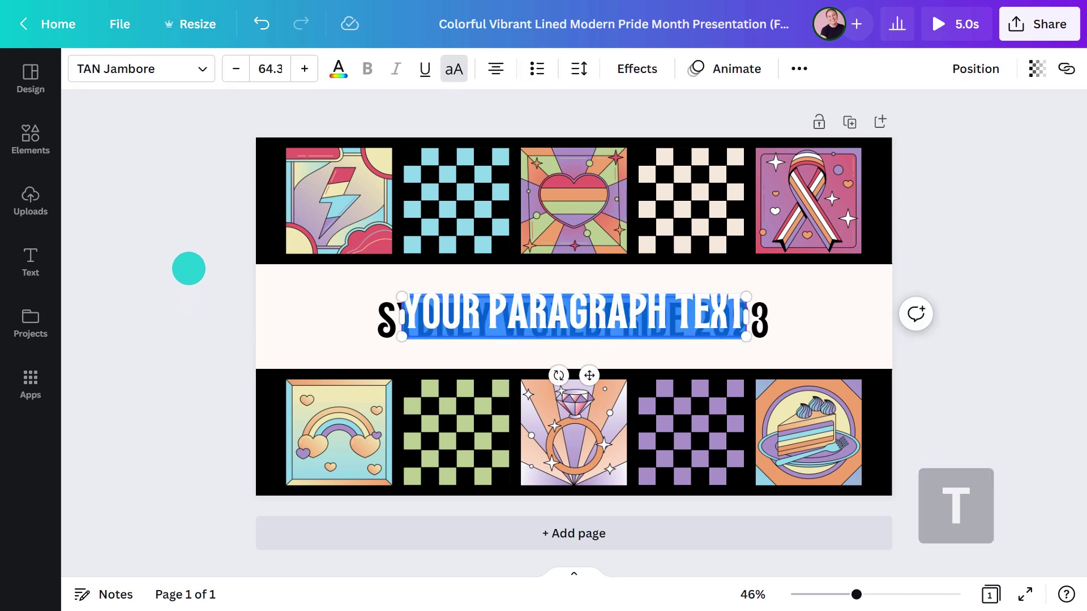
{"action": "left_click", "coordinate": [194, 67]}
{"action": "left_click", "coordinate": [176, 189]}
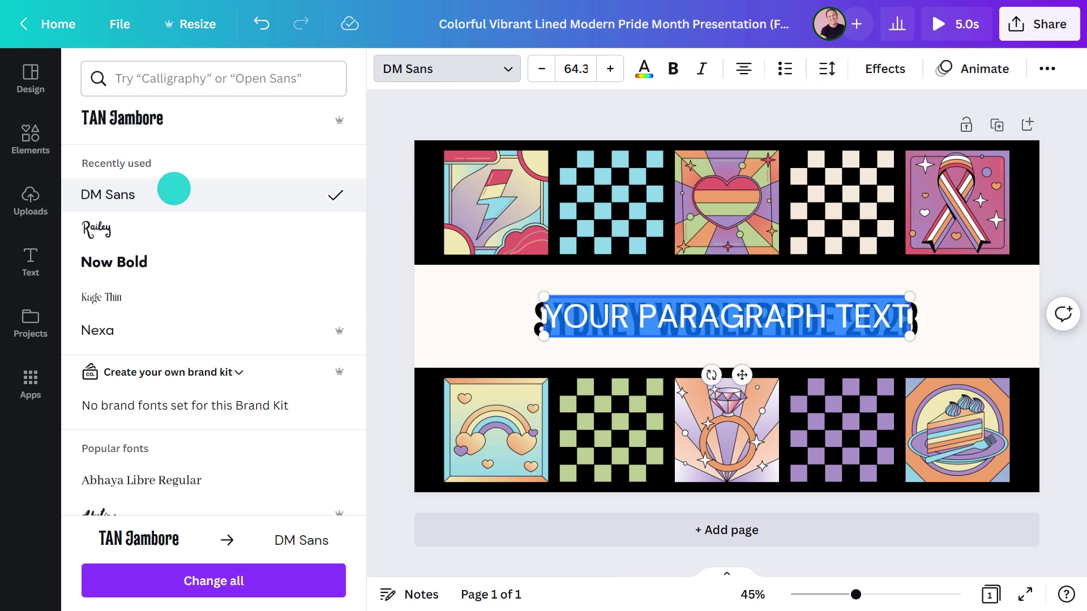
{"action": "left_click", "coordinate": [412, 68]}
{"action": "left_click", "coordinate": [243, 318]}
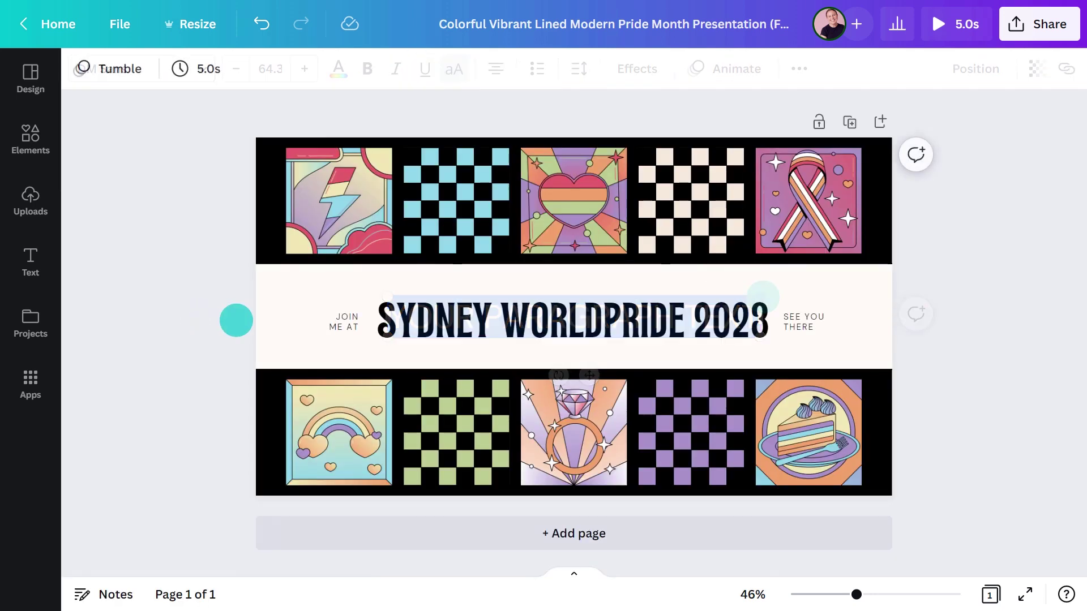
Send the white band to back and delete the six checkerboard tiles
{"action": "right_click", "coordinate": [287, 330]}
{"action": "left_click", "coordinate": [334, 399]}
{"action": "left_click", "coordinate": [340, 346]}
{"action": "left_click", "coordinate": [469, 417], "text": "shift"}
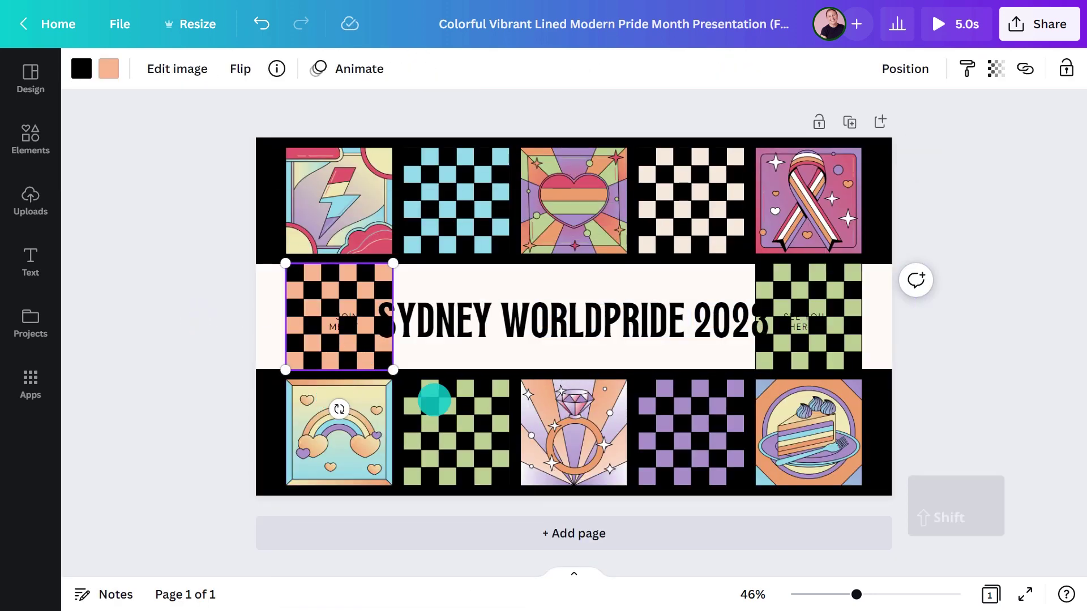
{"action": "left_click", "coordinate": [690, 433], "text": "shift"}
{"action": "left_click", "coordinate": [809, 317], "text": "shift"}
{"action": "left_click", "coordinate": [691, 201], "text": "shift"}
{"action": "left_click", "coordinate": [424, 218], "text": "shift"}
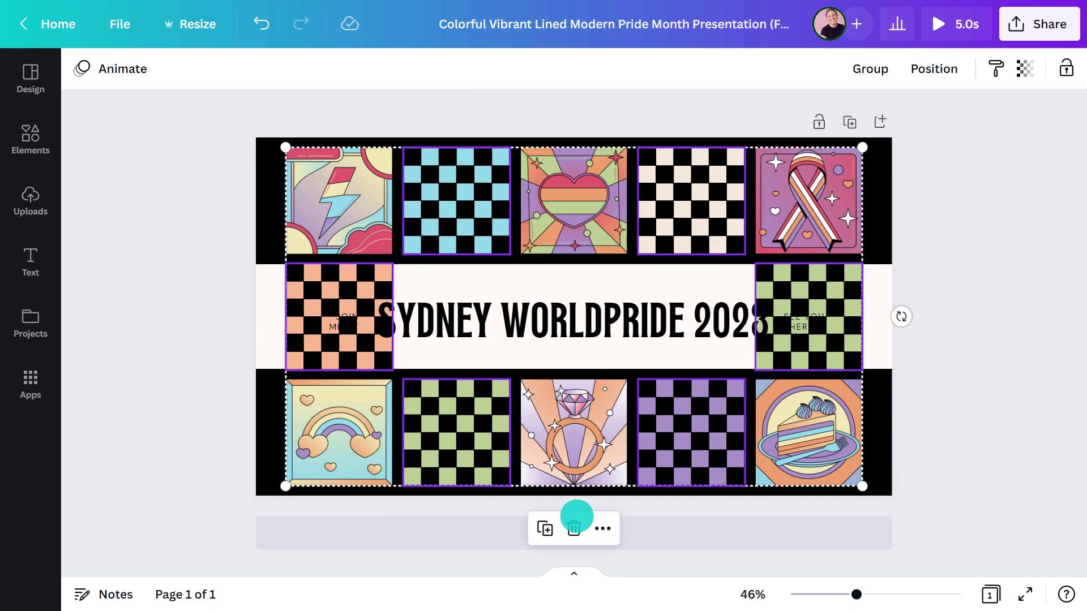
{"action": "left_click", "coordinate": [573, 524]}
Find graphics similar to the ribbon illustration with See more like this
{"action": "left_click", "coordinate": [571, 205]}
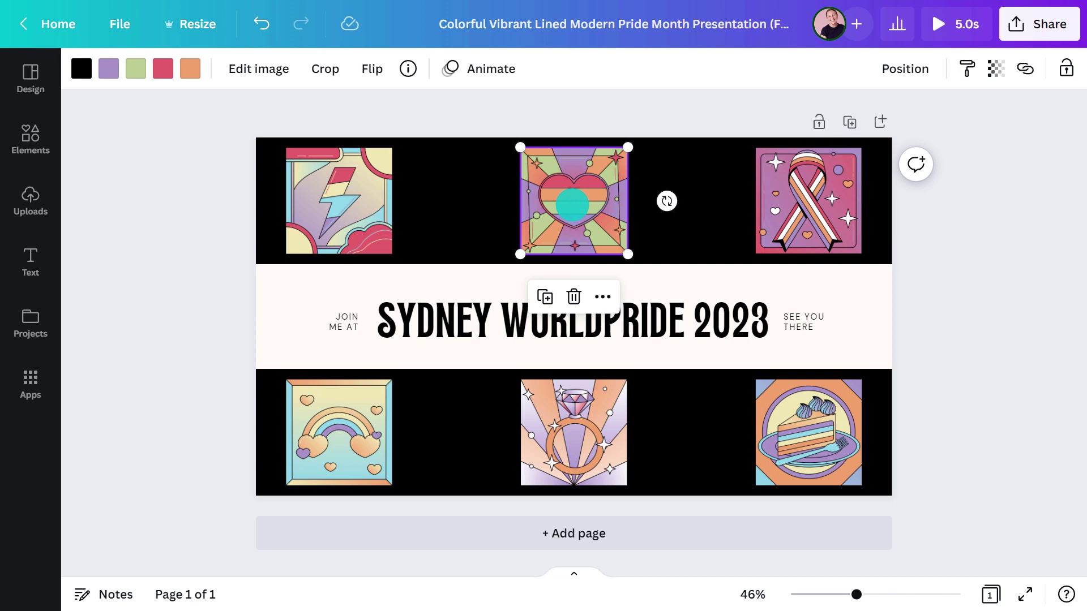
{"action": "left_click", "coordinate": [781, 209]}
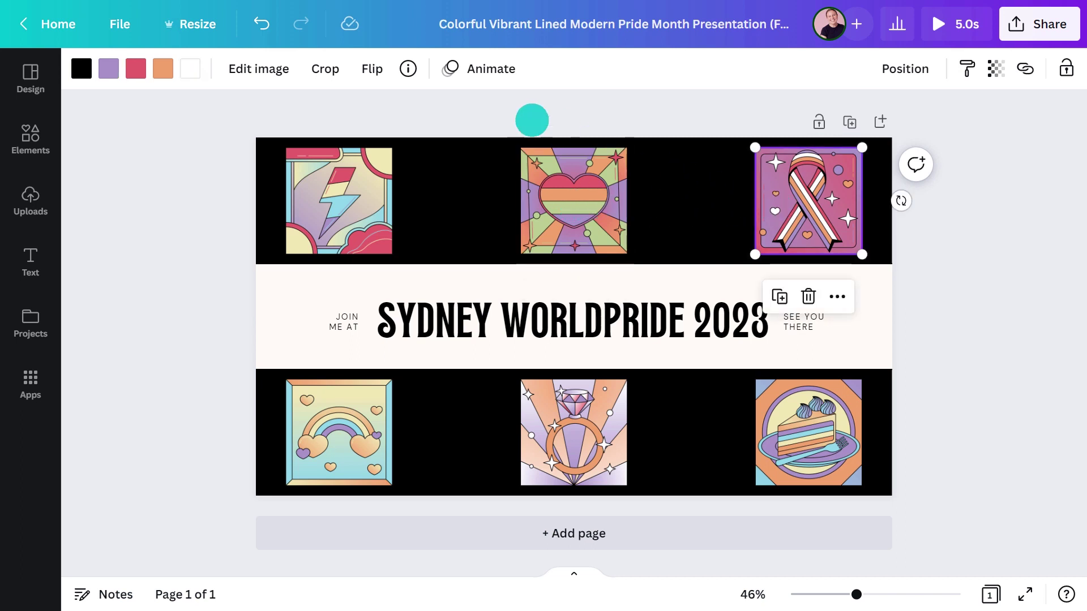
{"action": "left_click", "coordinate": [408, 69]}
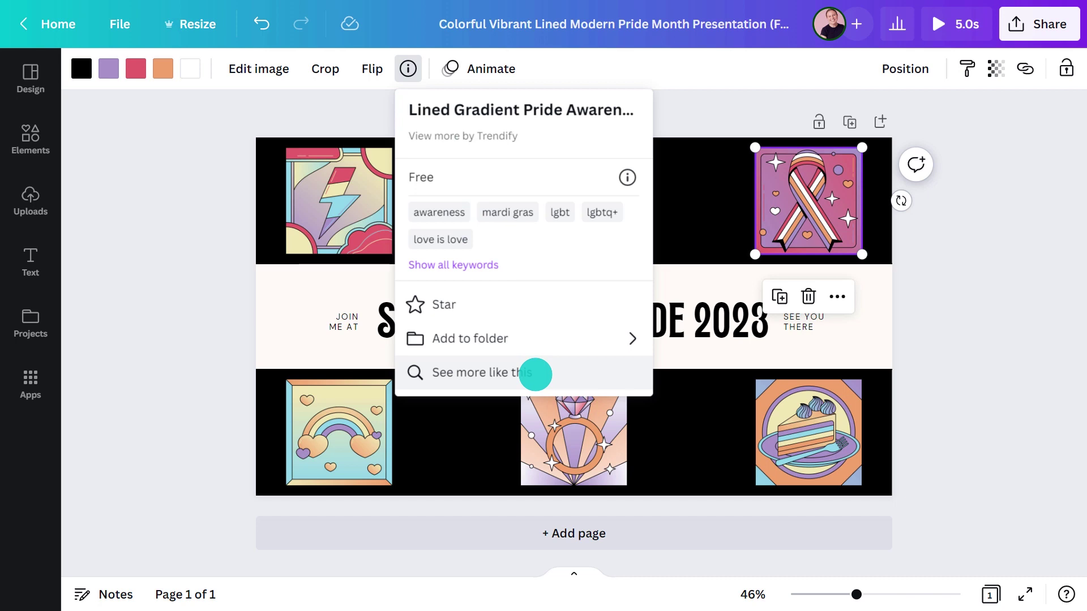
{"action": "left_click", "coordinate": [535, 374]}
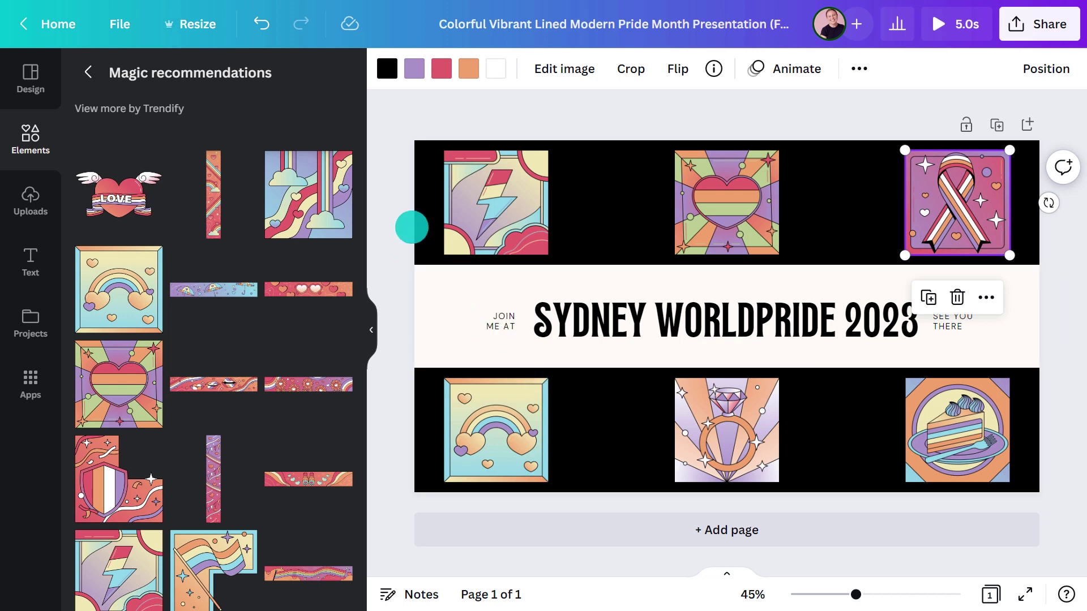
Replace the top-row images with an enlarged heart-glasses banner in the top black band
{"action": "left_click_drag", "start_coordinate": [383, 194], "coordinate": [964, 182]}
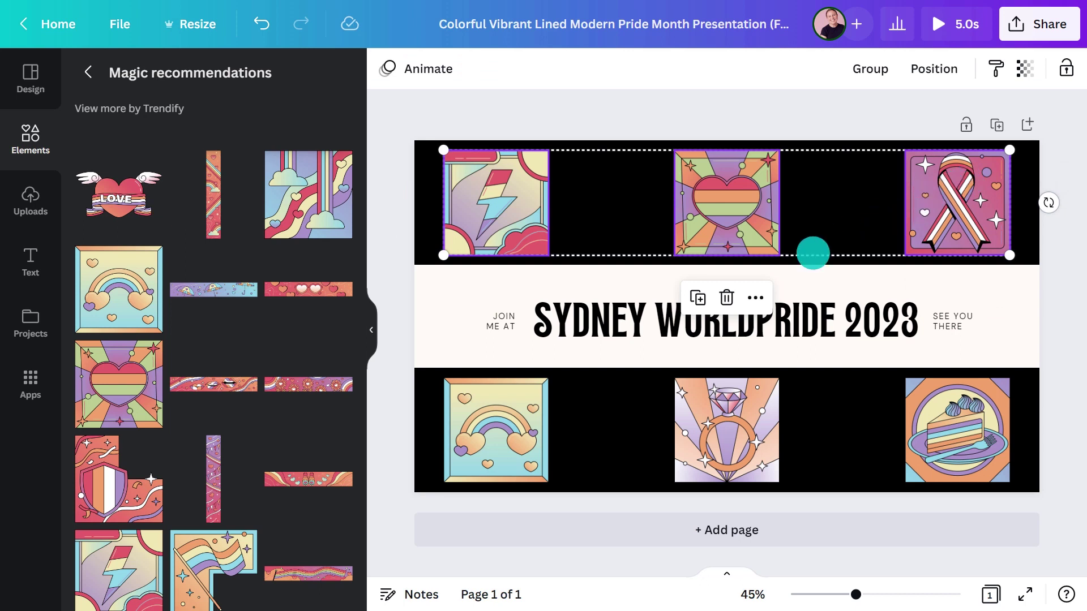
{"action": "left_click", "coordinate": [726, 297]}
{"action": "left_click_drag", "start_coordinate": [323, 287], "coordinate": [543, 219]}
{"action": "left_click_drag", "start_coordinate": [738, 175], "coordinate": [855, 144]}
{"action": "left_click_drag", "start_coordinate": [781, 189], "coordinate": [764, 209]}
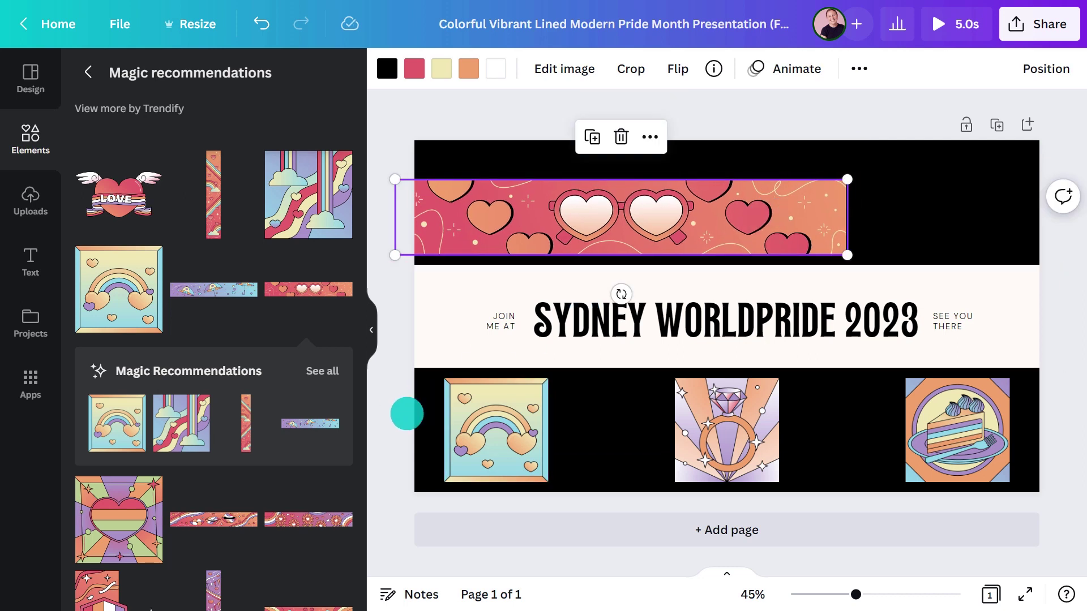
Replace the bottom-row images with a lips banner, then add a shrunken LOVE heart sticker
{"action": "left_click_drag", "start_coordinate": [422, 414], "coordinate": [983, 449]}
{"action": "left_click", "coordinate": [728, 332]}
{"action": "left_click_drag", "start_coordinate": [252, 519], "coordinate": [532, 432]}
{"action": "left_click_drag", "start_coordinate": [744, 432], "coordinate": [845, 465]}
{"action": "left_click_drag", "start_coordinate": [781, 430], "coordinate": [781, 428]}
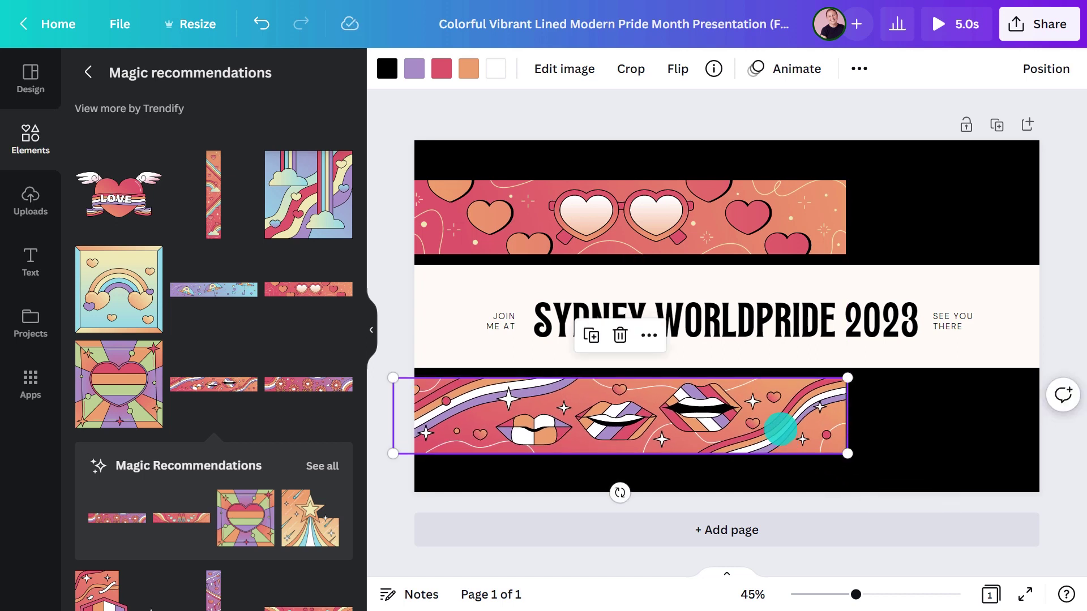
{"action": "left_click", "coordinate": [407, 429]}
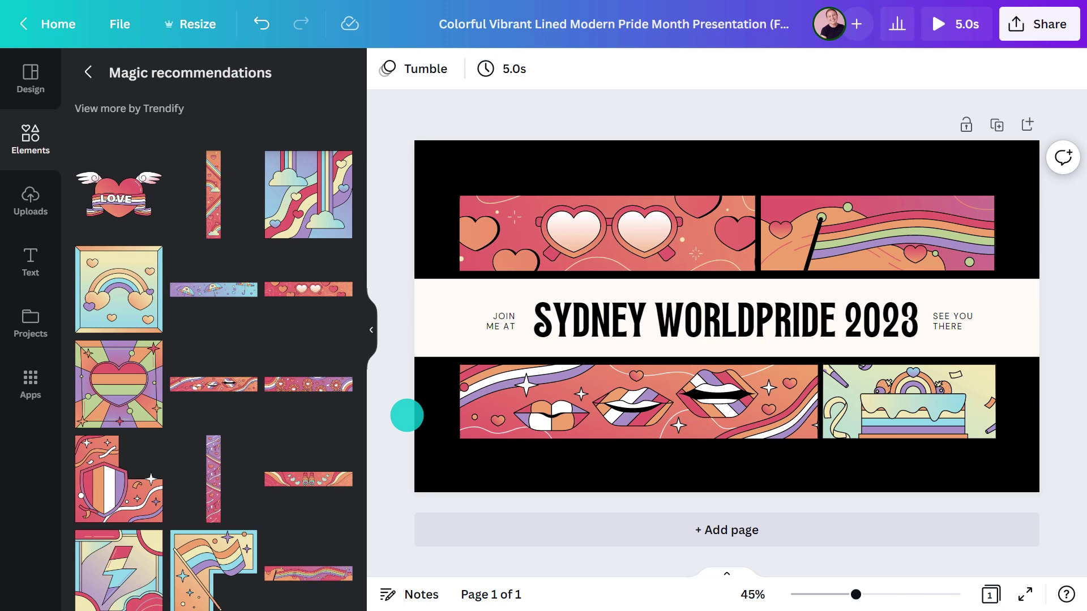
{"action": "left_click_drag", "start_coordinate": [99, 207], "coordinate": [888, 374]}
{"action": "left_click_drag", "start_coordinate": [871, 324], "coordinate": [937, 351]}
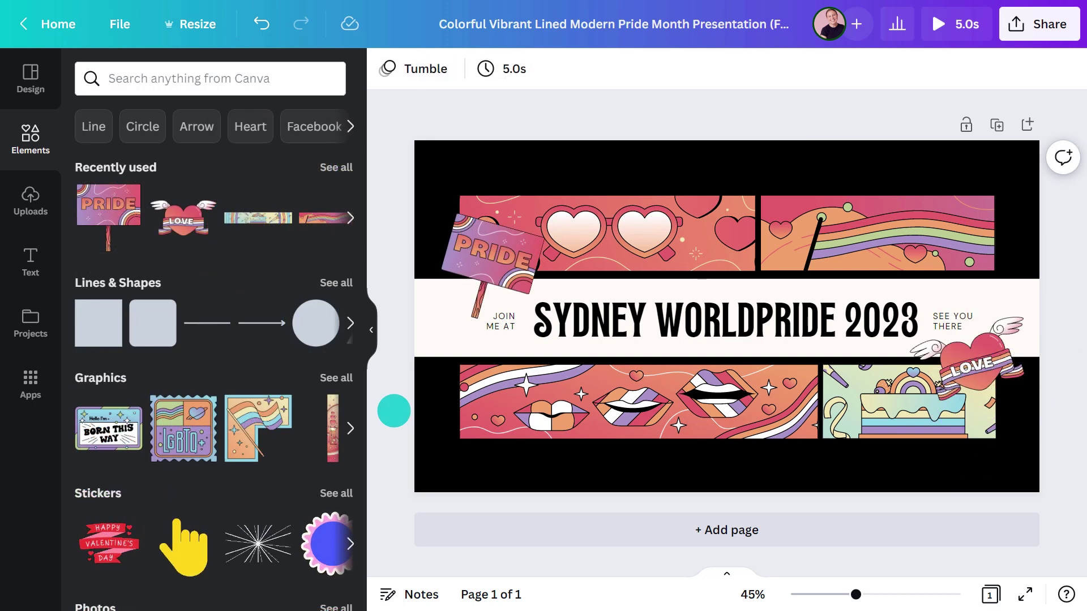
Replace the black background with a pastel photo from a 'retro noise gradient' search
{"action": "left_click", "coordinate": [725, 459]}
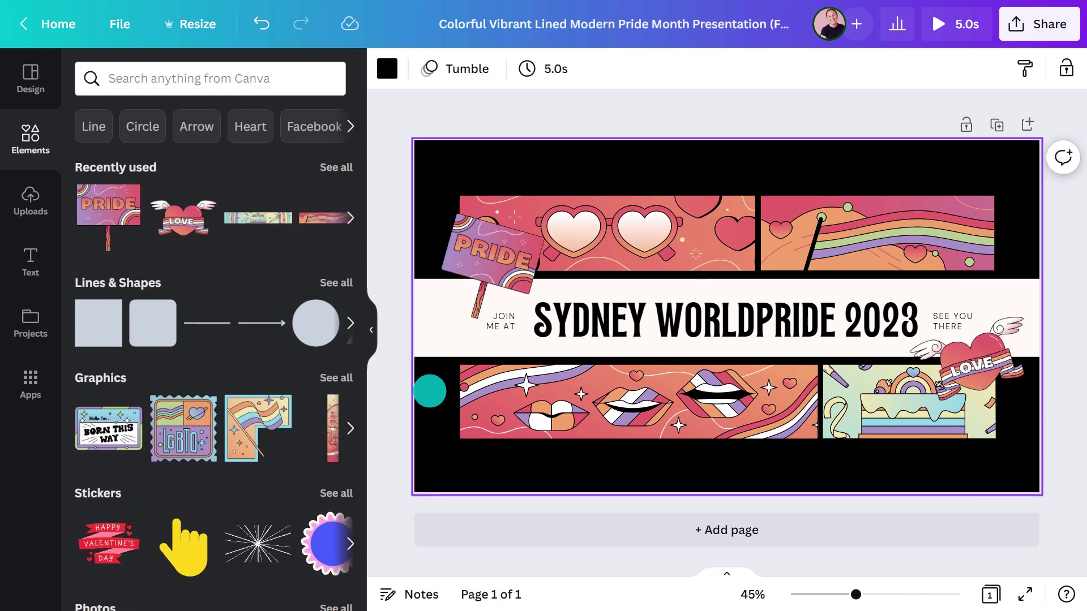
{"action": "left_click", "coordinate": [245, 80]}
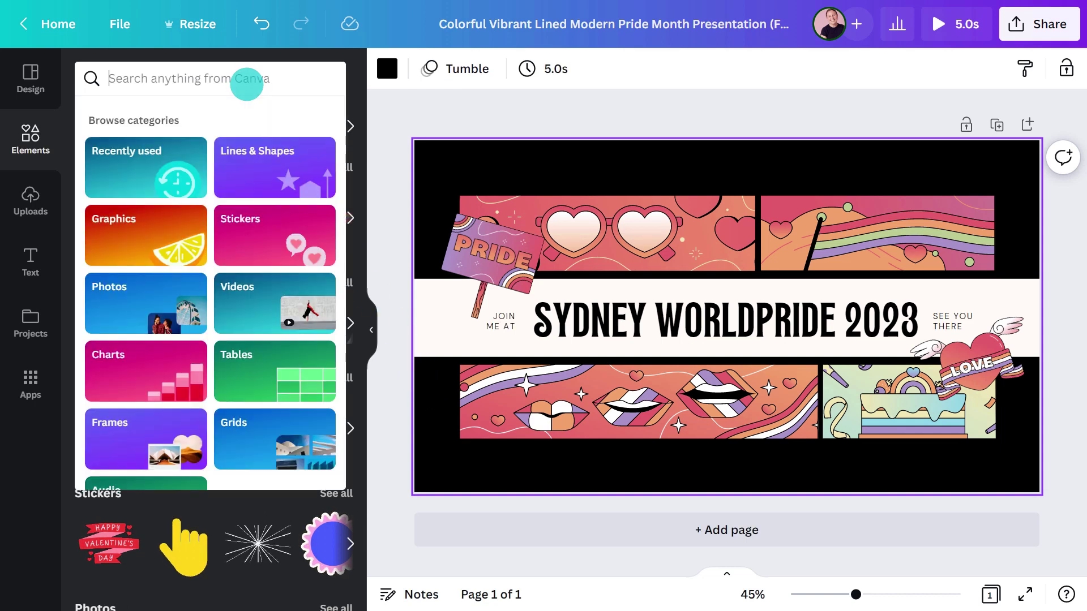
{"action": "type", "text": "retro noise gradient"}
{"action": "key", "text": "Return"}
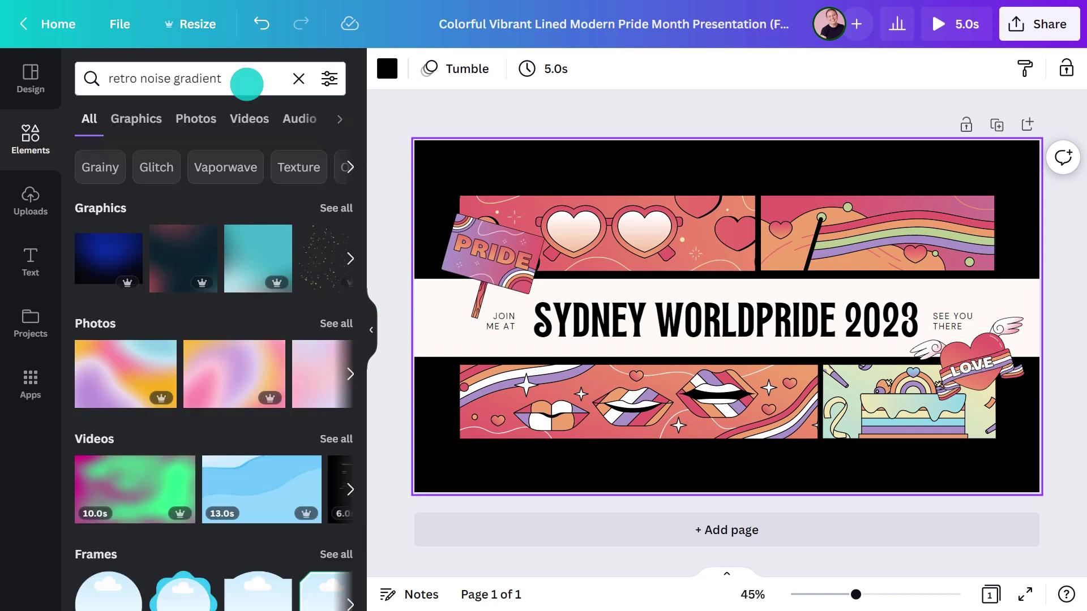
{"action": "left_click", "coordinate": [198, 120]}
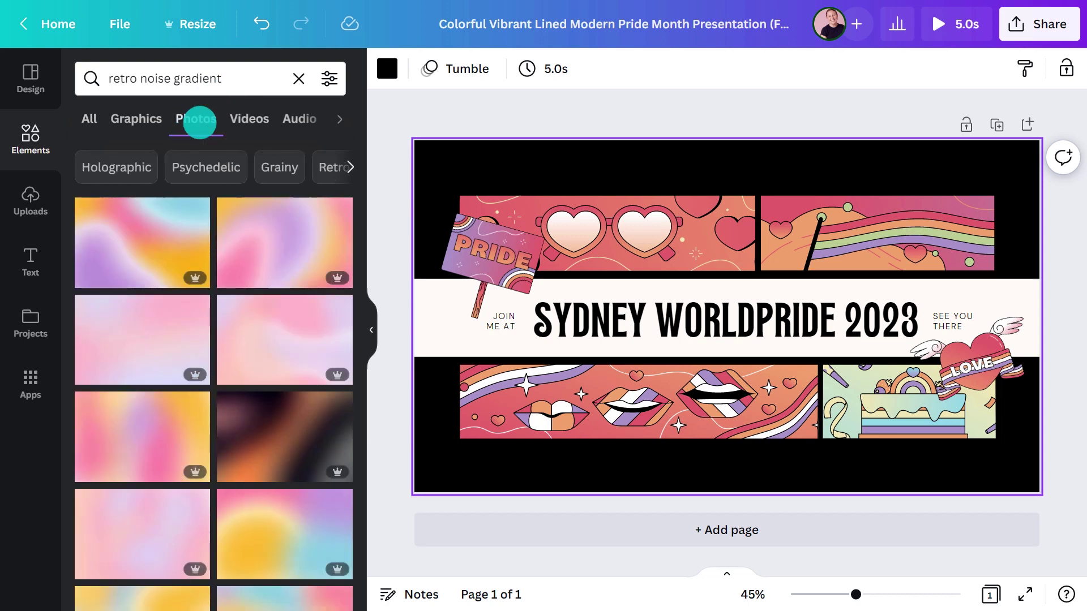
{"action": "scroll", "coordinate": [356, 251], "scroll_direction": "down", "scroll_amount": 2}
{"action": "scroll", "coordinate": [356, 250], "scroll_direction": "down", "scroll_amount": 5}
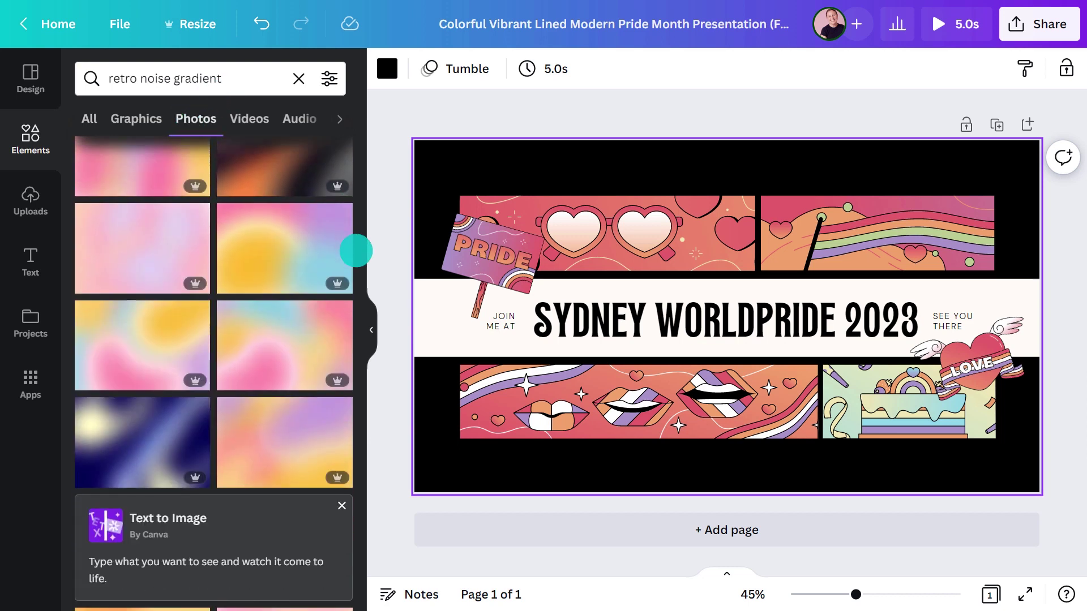
{"action": "left_click", "coordinate": [311, 247]}
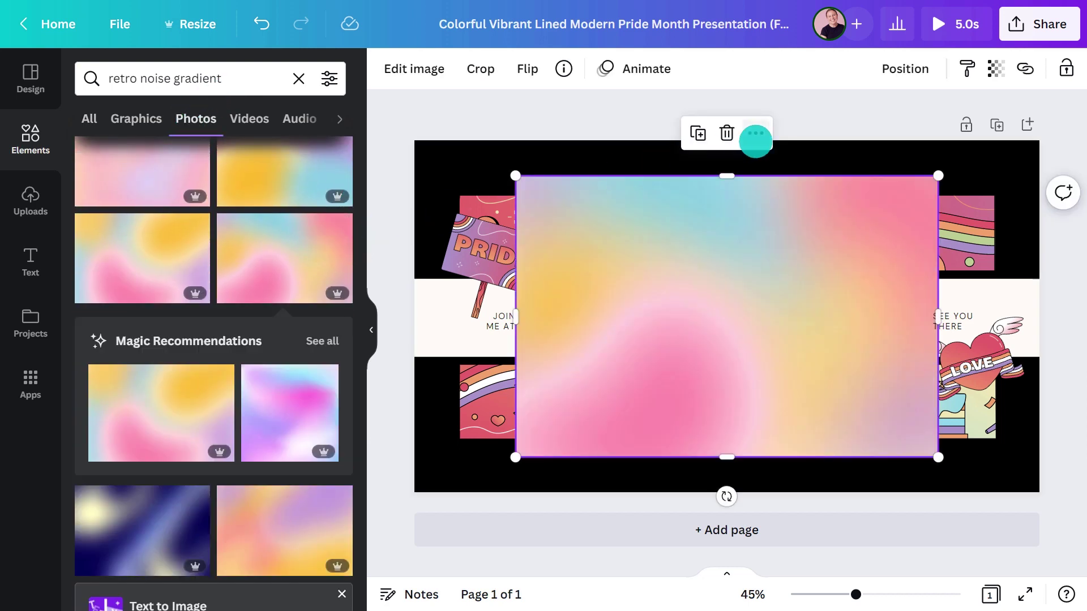
{"action": "left_click", "coordinate": [755, 133]}
{"action": "left_click", "coordinate": [801, 534]}
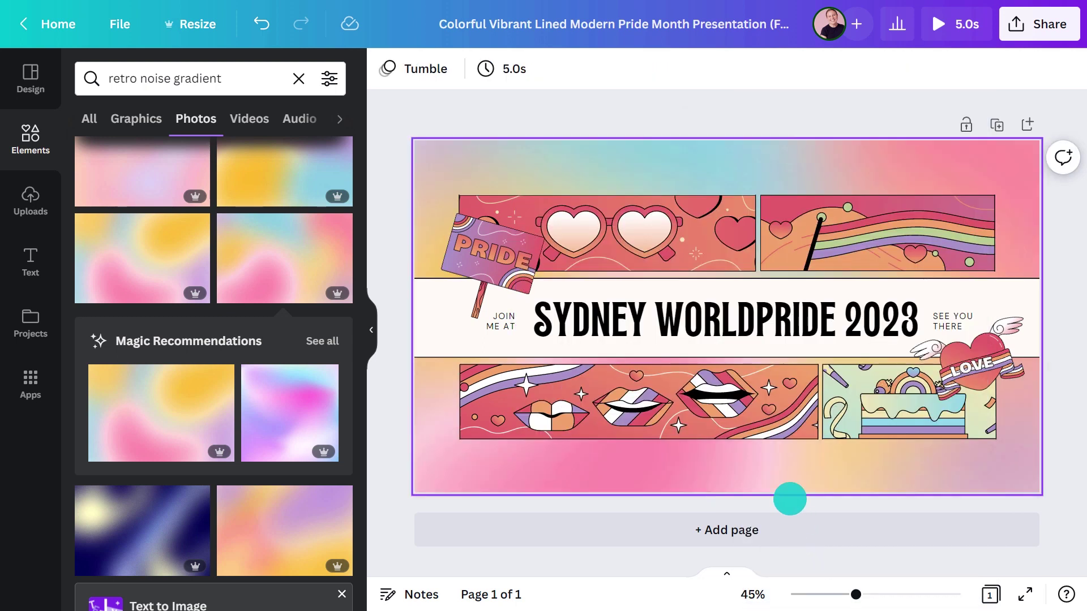
Recolour the title to pink #E45D6D and apply it to all black text
{"action": "left_click", "coordinate": [738, 317]}
{"action": "left_click", "coordinate": [645, 69]}
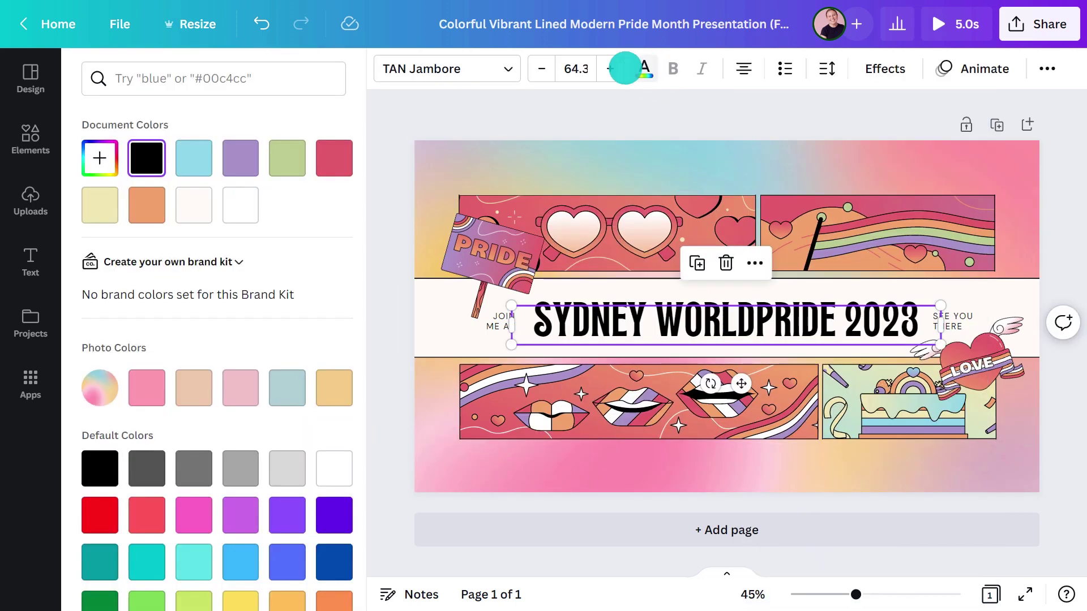
{"action": "left_click", "coordinate": [98, 158]}
{"action": "left_click", "coordinate": [309, 304]}
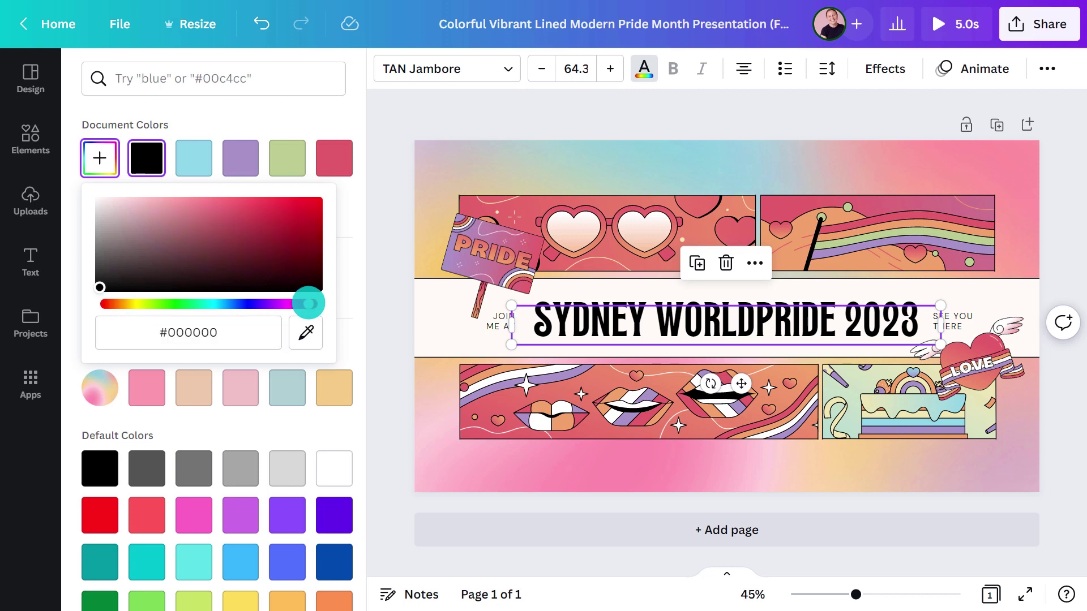
{"action": "left_click", "coordinate": [230, 208]}
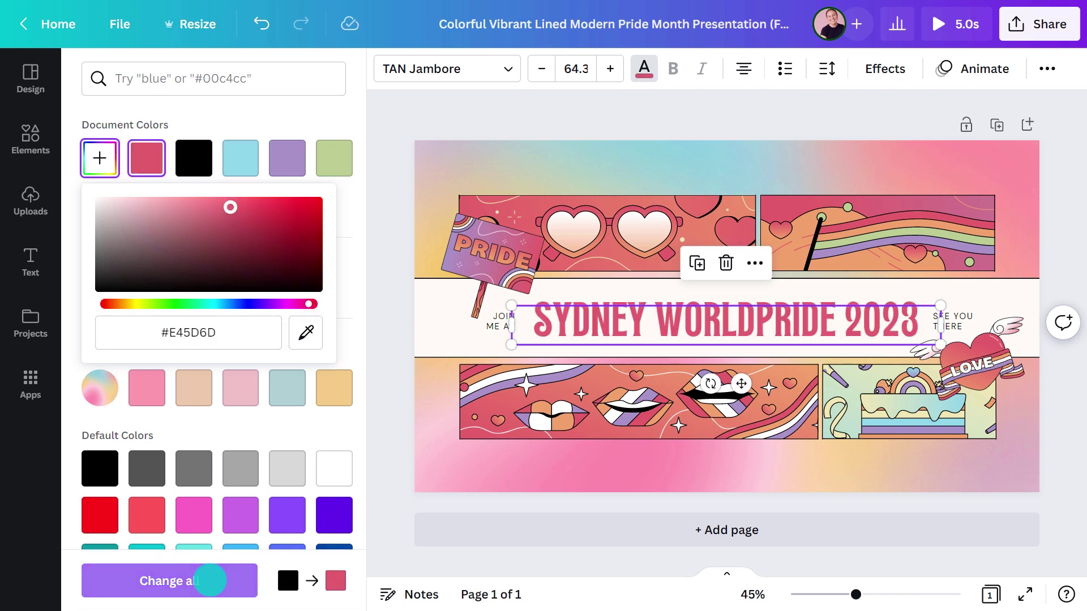
{"action": "left_click", "coordinate": [209, 580]}
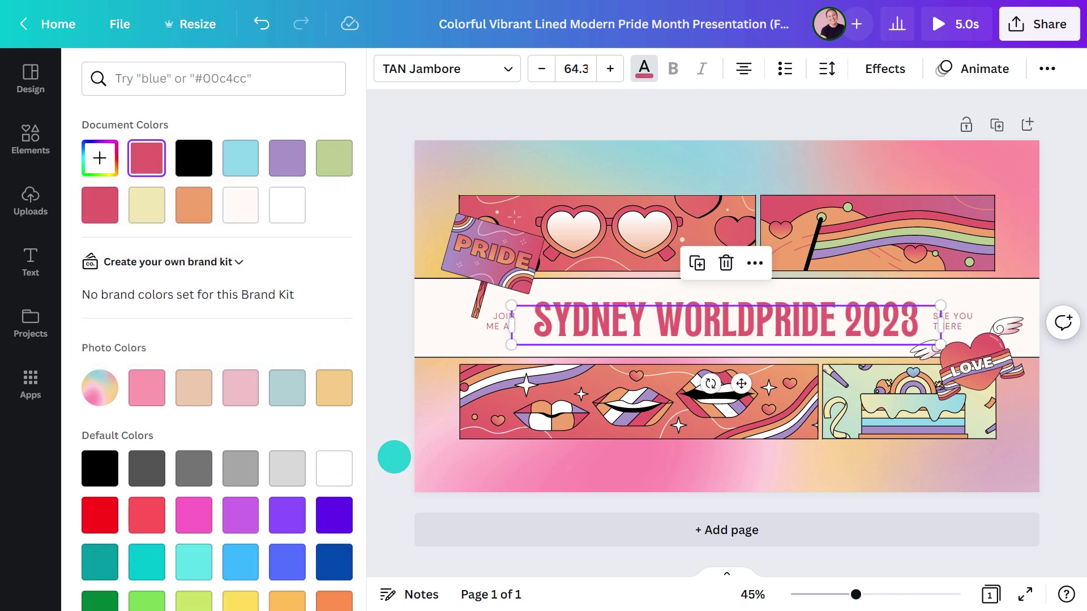
Share the finished cover to a Facebook Page through Share on social
{"action": "left_click", "coordinate": [394, 457]}
{"action": "left_click", "coordinate": [1039, 24]}
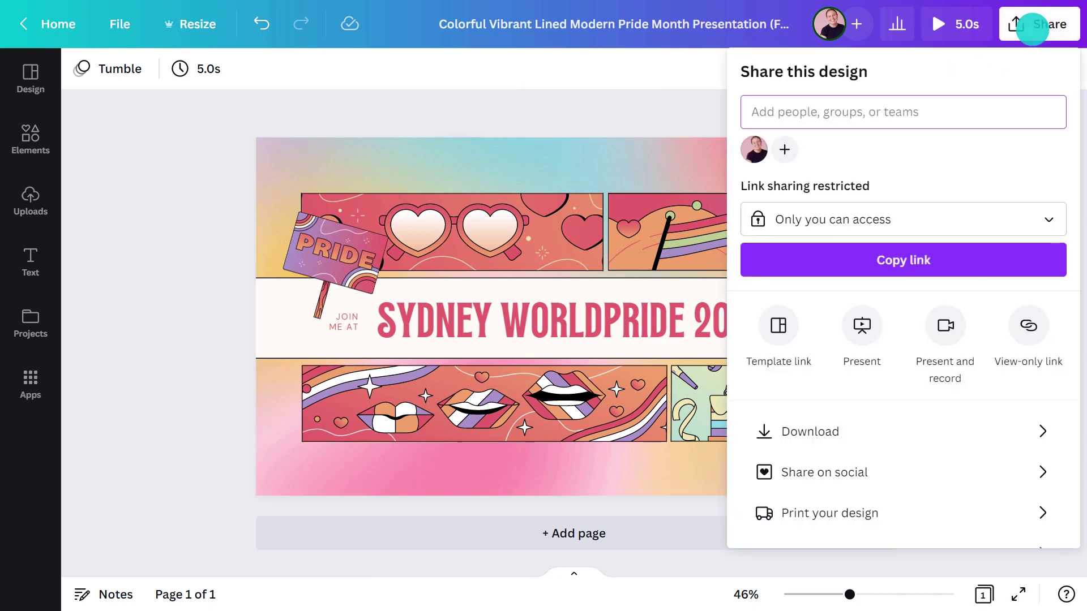
{"action": "left_click", "coordinate": [862, 473]}
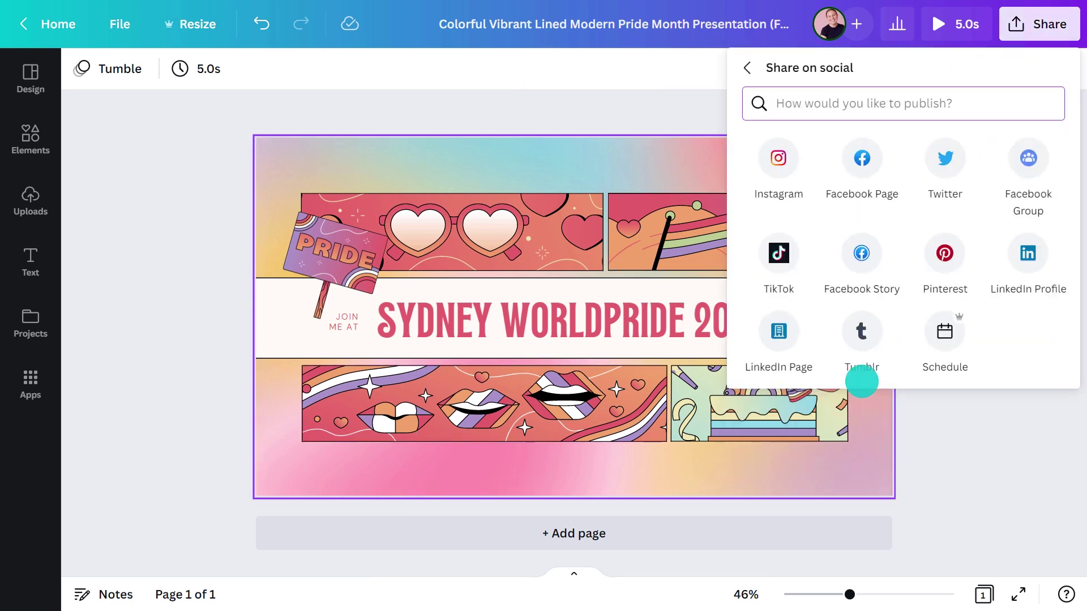
{"action": "left_click", "coordinate": [860, 164]}
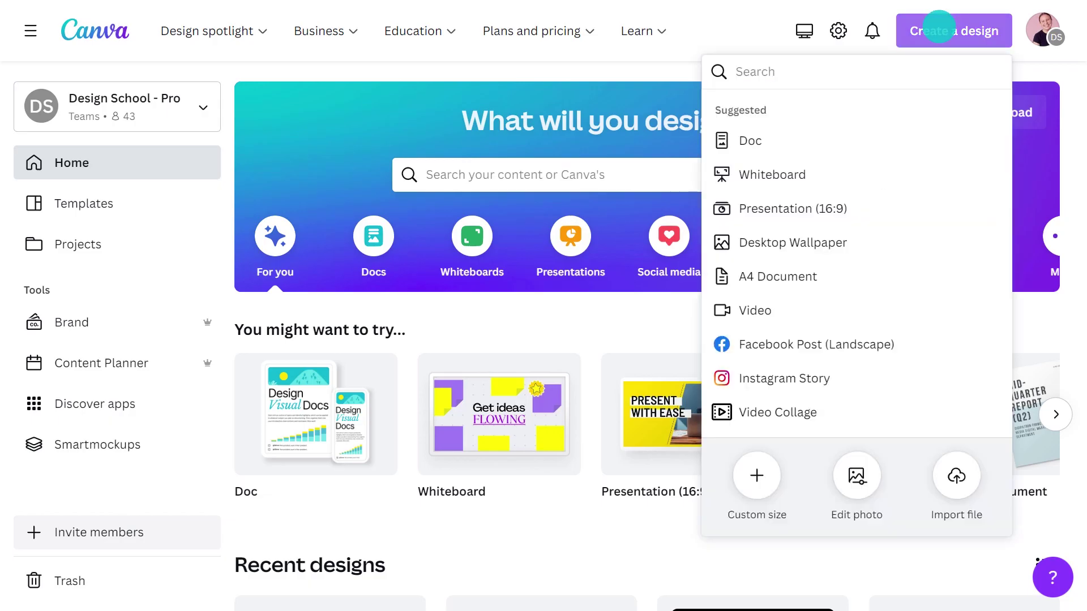
Start a Facebook Post, paste in the gradient, then copy over the SYDNEY WORLDPRIDE 2023 banner
{"action": "left_click", "coordinate": [921, 340]}
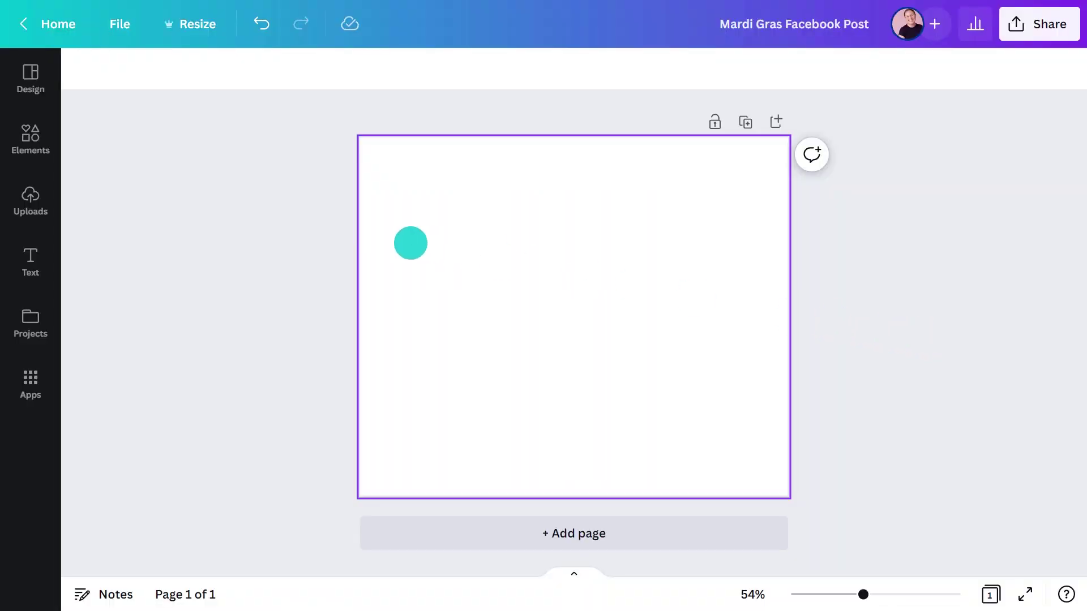
{"action": "key", "text": "ctrl+v"}
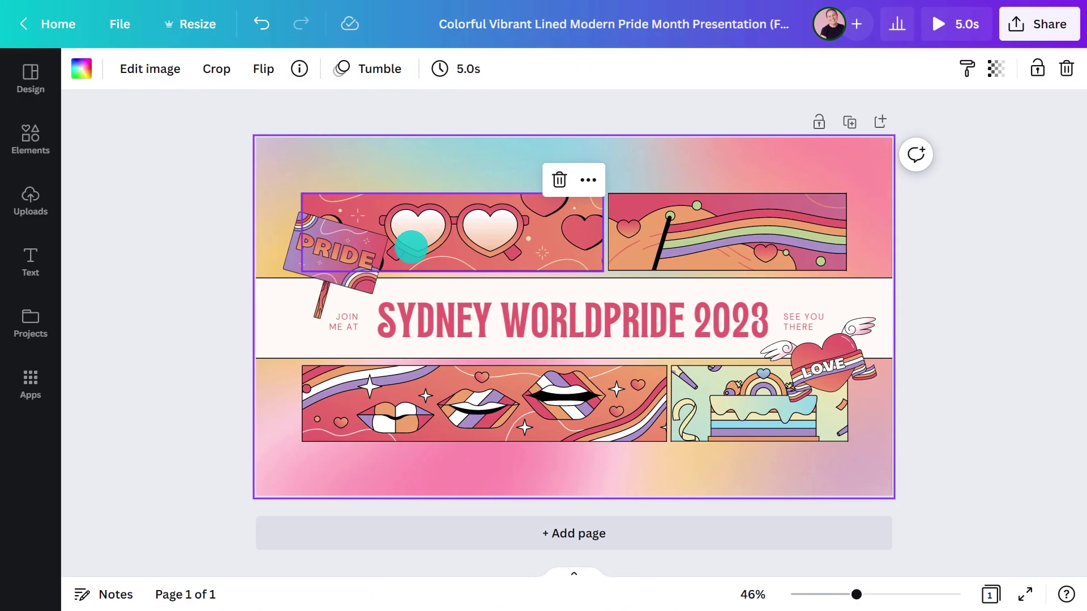
{"action": "left_click", "coordinate": [424, 301], "text": "shift"}
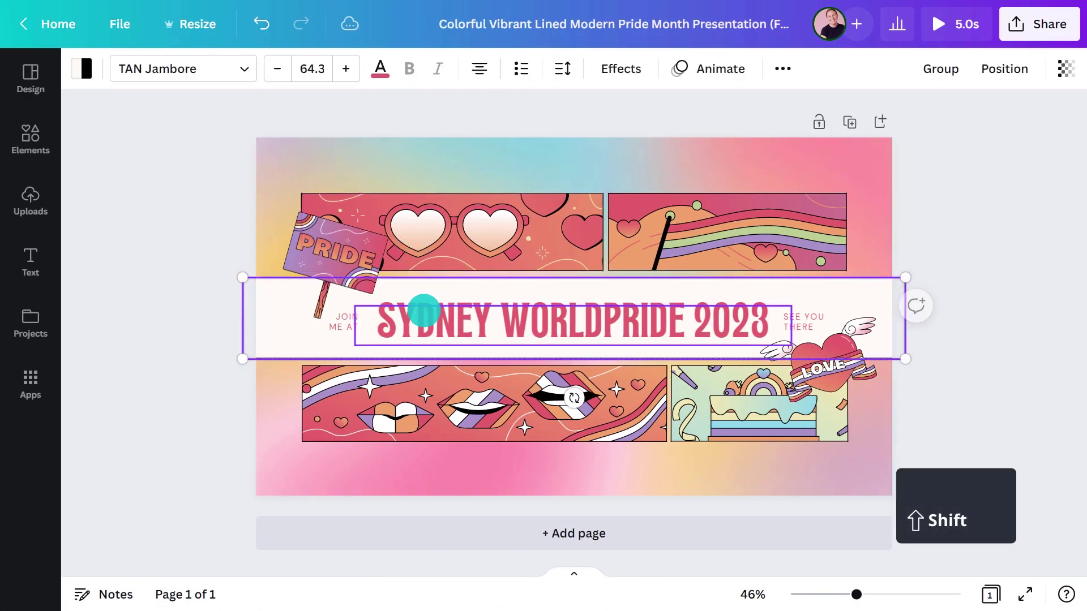
{"action": "key", "text": "ctrl+c"}
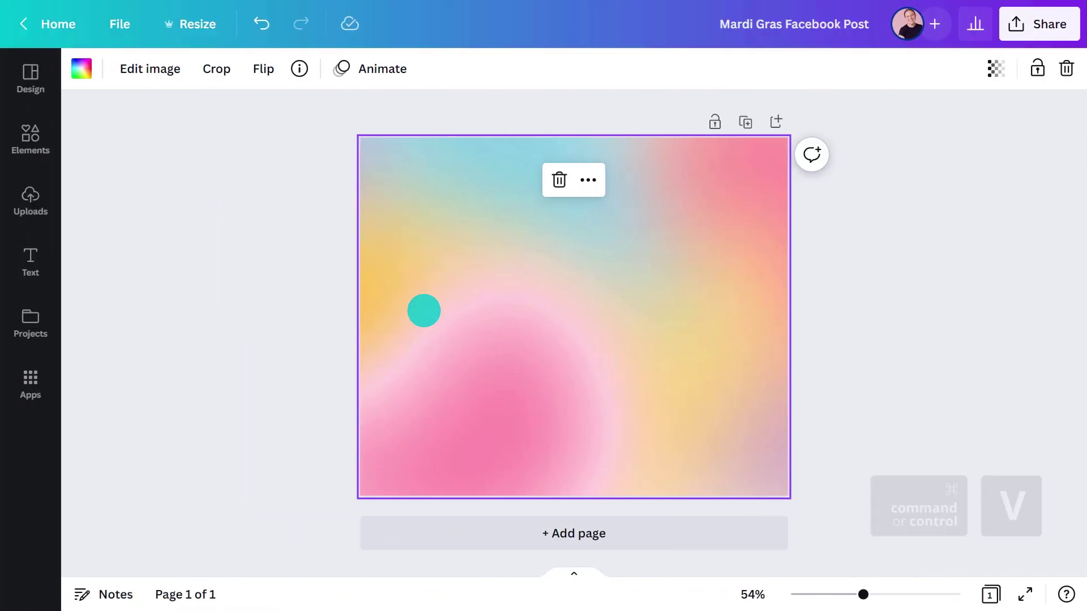
{"action": "key", "text": "ctrl+v"}
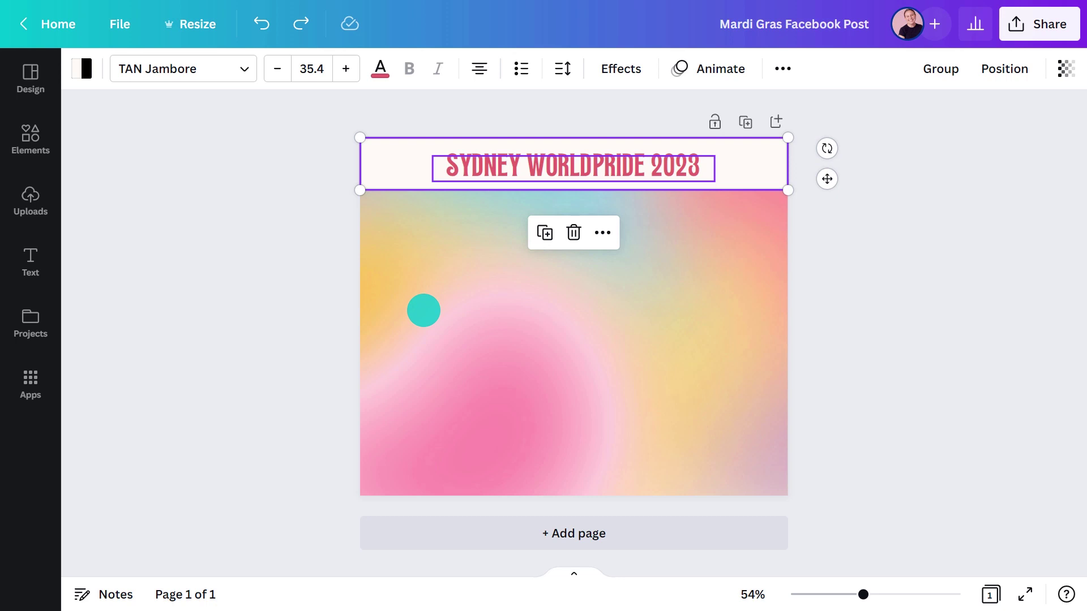
Stretch the white title banner into a tall cream panel and move the SYDNEY WORLDPRIDE 2023 title to its top
{"action": "left_click_drag", "start_coordinate": [417, 172], "coordinate": [430, 324]}
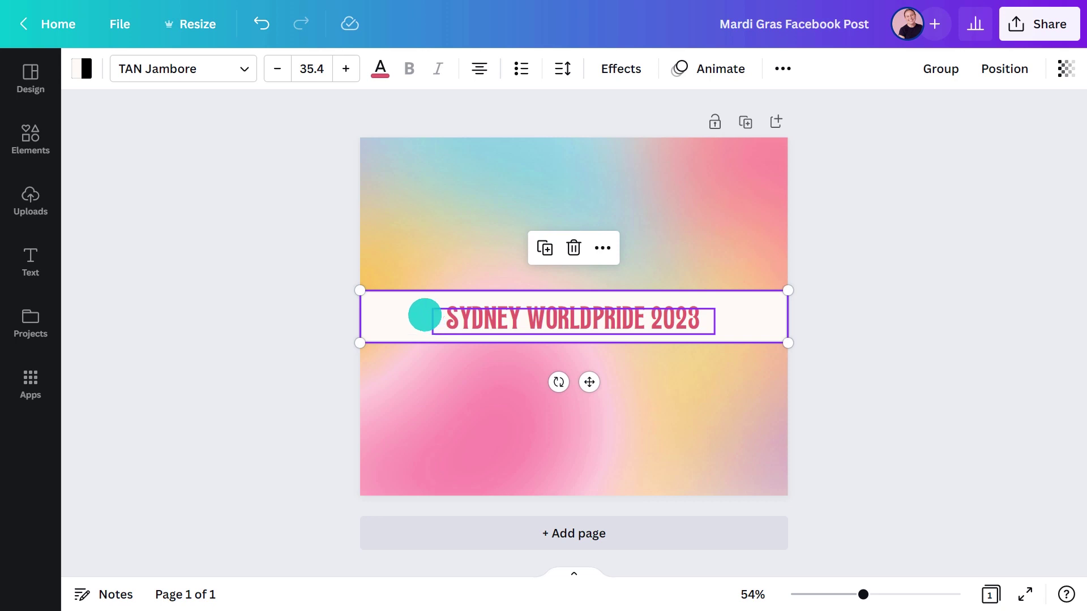
{"action": "left_click", "coordinate": [411, 287]}
{"action": "left_click", "coordinate": [405, 300]}
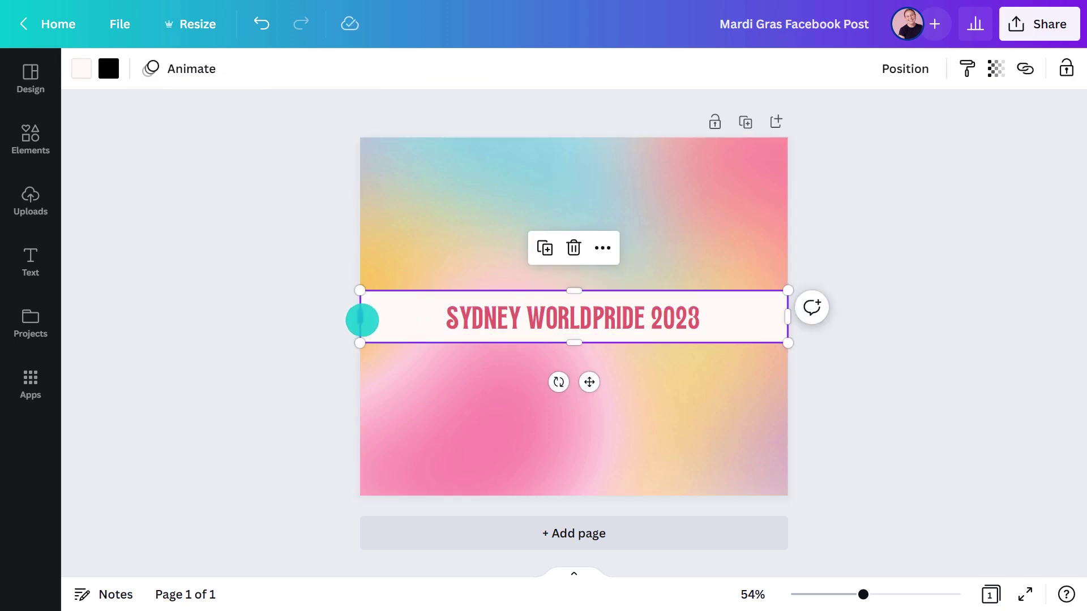
{"action": "left_click_drag", "start_coordinate": [362, 320], "coordinate": [396, 318]}
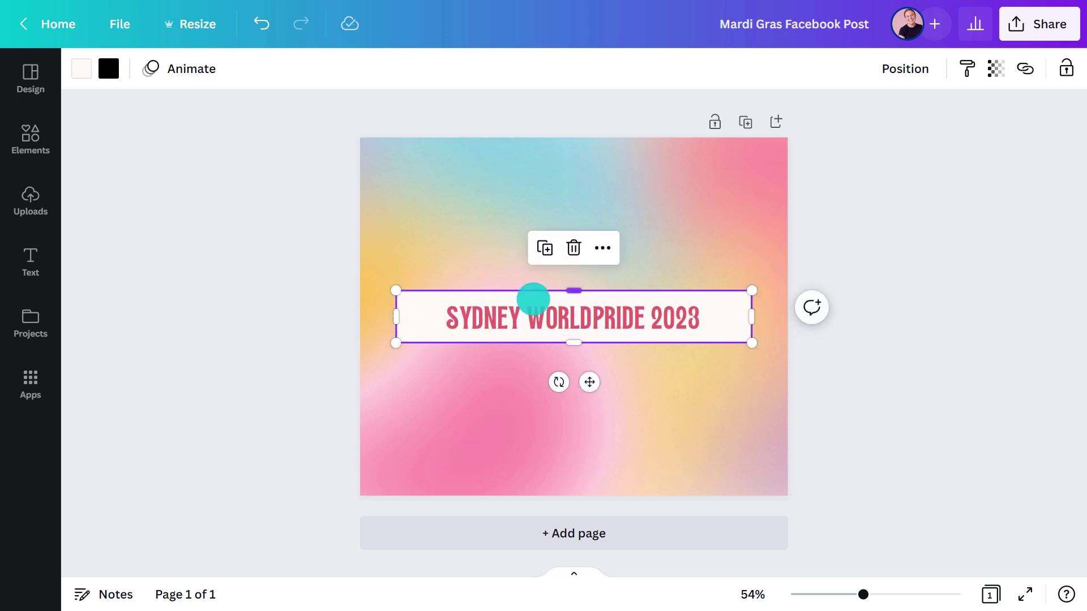
{"action": "left_click_drag", "start_coordinate": [574, 291], "coordinate": [578, 182]}
{"action": "left_click", "coordinate": [582, 310]}
{"action": "left_click_drag", "start_coordinate": [582, 310], "coordinate": [581, 201]}
Add a full-width dividing line across the panel and place a copy just under the title
{"action": "key", "text": "l"}
{"action": "left_click_drag", "start_coordinate": [502, 316], "coordinate": [407, 316]}
{"action": "left_click", "coordinate": [544, 274]}
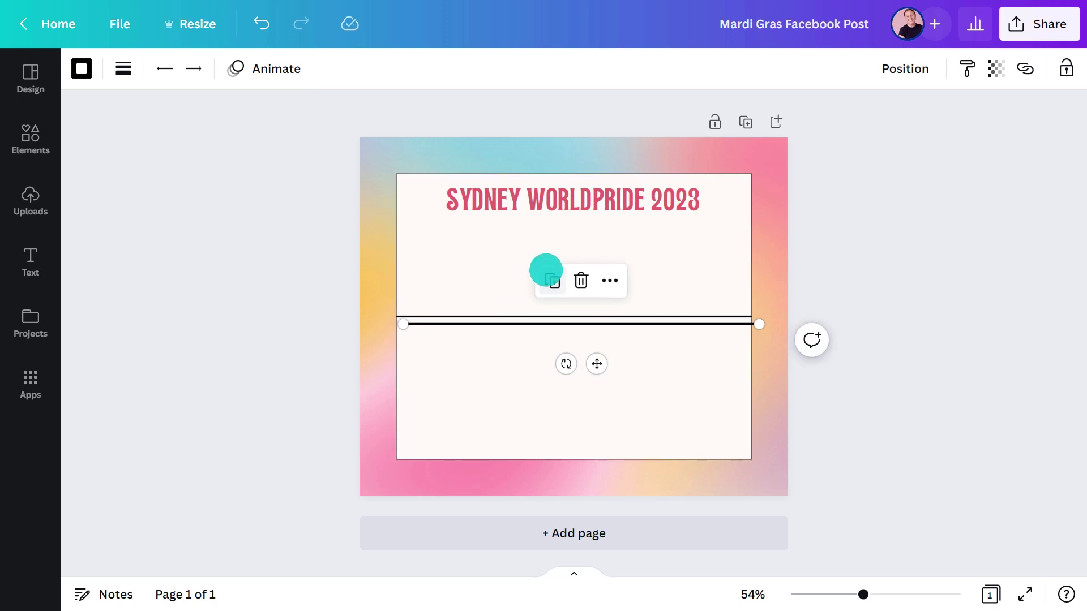
{"action": "left_click_drag", "start_coordinate": [591, 358], "coordinate": [578, 282]}
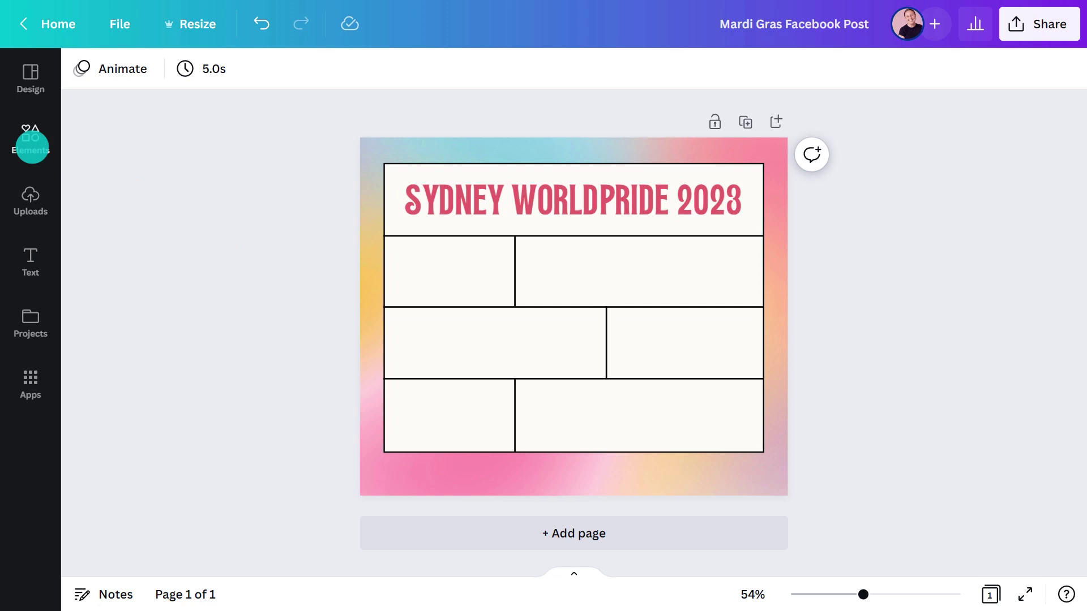
From the pride sign's graphics collection, place the umbrella banner and enlarge it to the bottom row's height
{"action": "left_click", "coordinate": [30, 141]}
{"action": "left_click", "coordinate": [237, 198]}
{"action": "scroll", "coordinate": [349, 423], "scroll_direction": "down", "scroll_amount": 1}
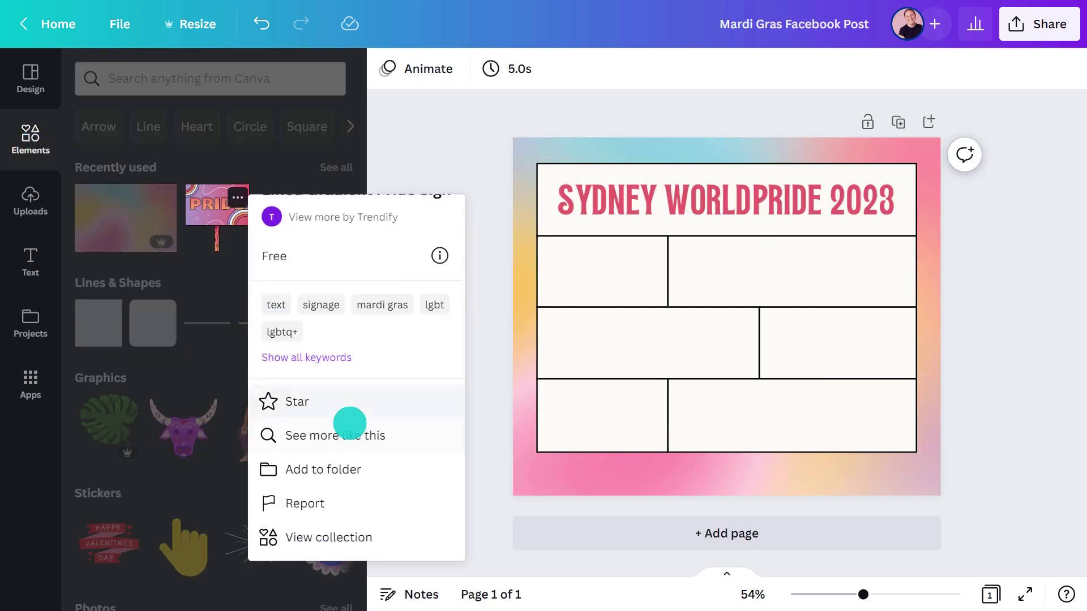
{"action": "left_click", "coordinate": [353, 535]}
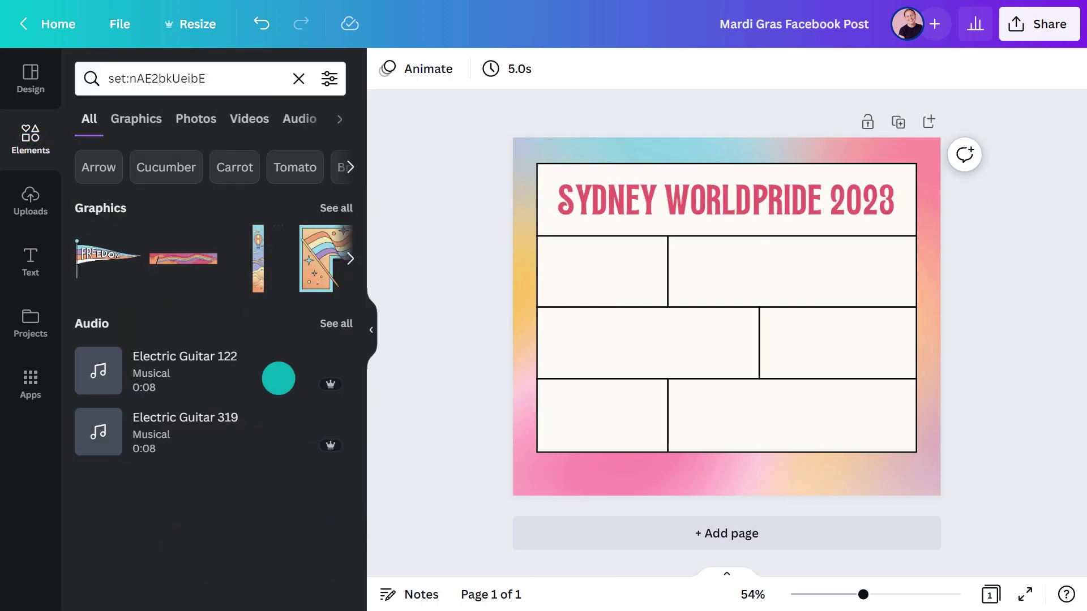
{"action": "left_click", "coordinate": [152, 119]}
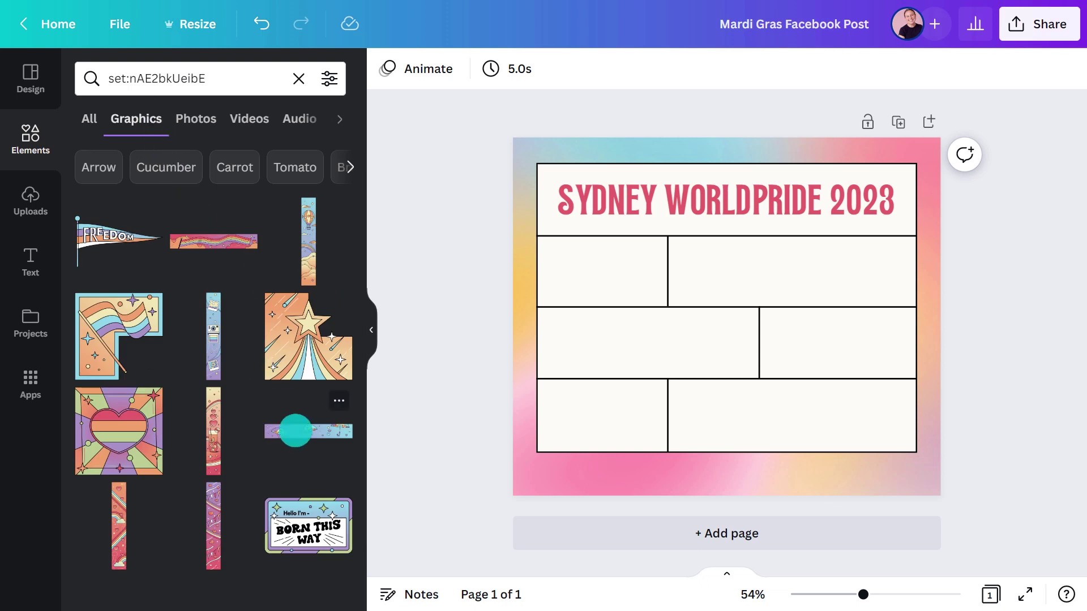
{"action": "left_click_drag", "start_coordinate": [296, 429], "coordinate": [702, 422]}
{"action": "left_click_drag", "start_coordinate": [837, 406], "coordinate": [1057, 440]}
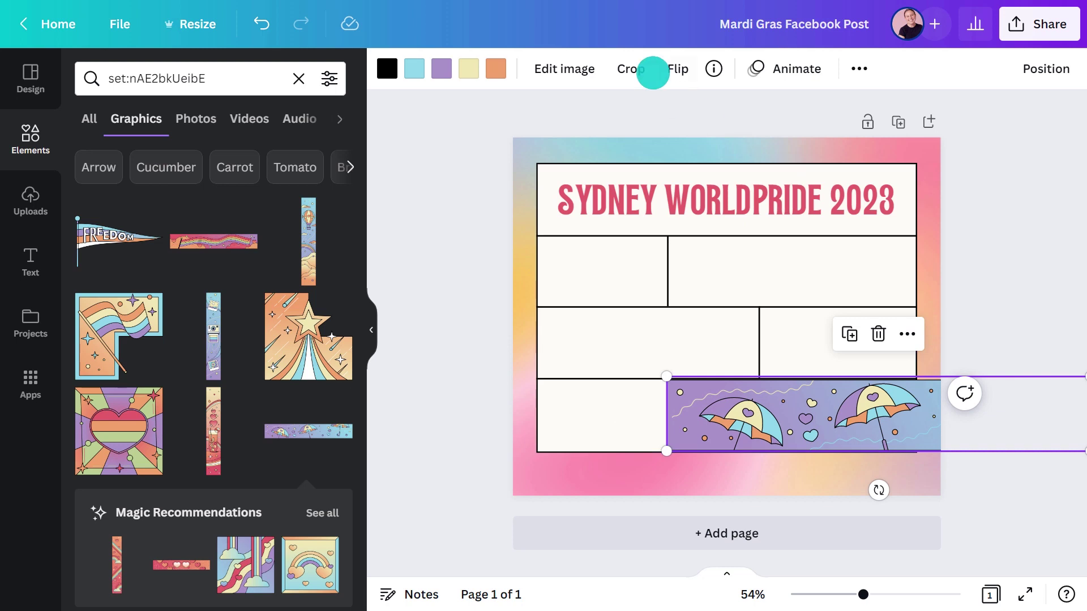
Crop the umbrella and sunflower banners so they end at the grid's right edge
{"action": "left_click", "coordinate": [635, 57]}
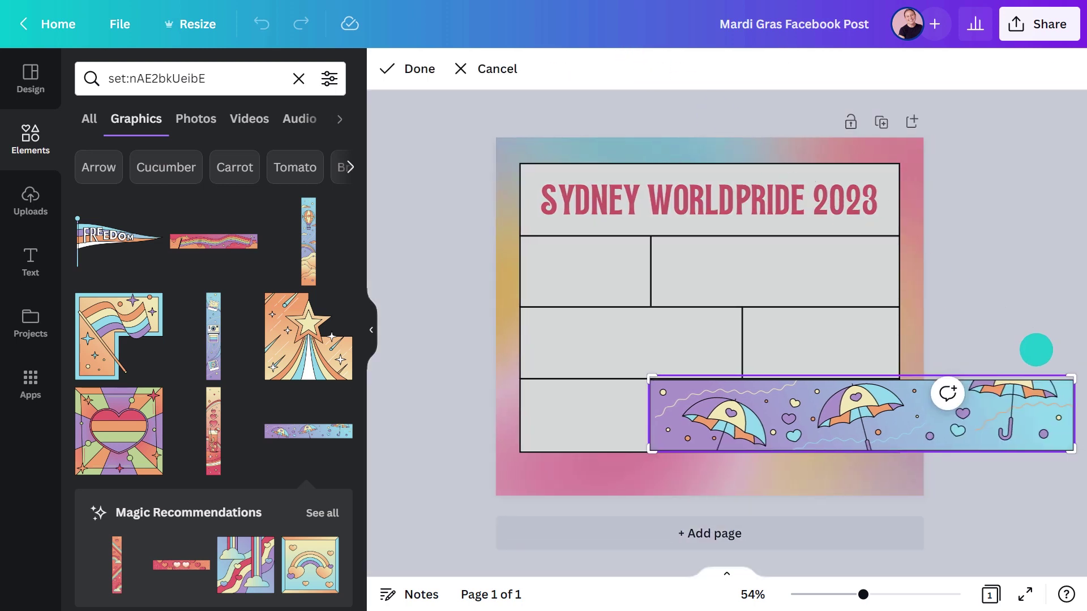
{"action": "left_click_drag", "start_coordinate": [1070, 375], "coordinate": [899, 366]}
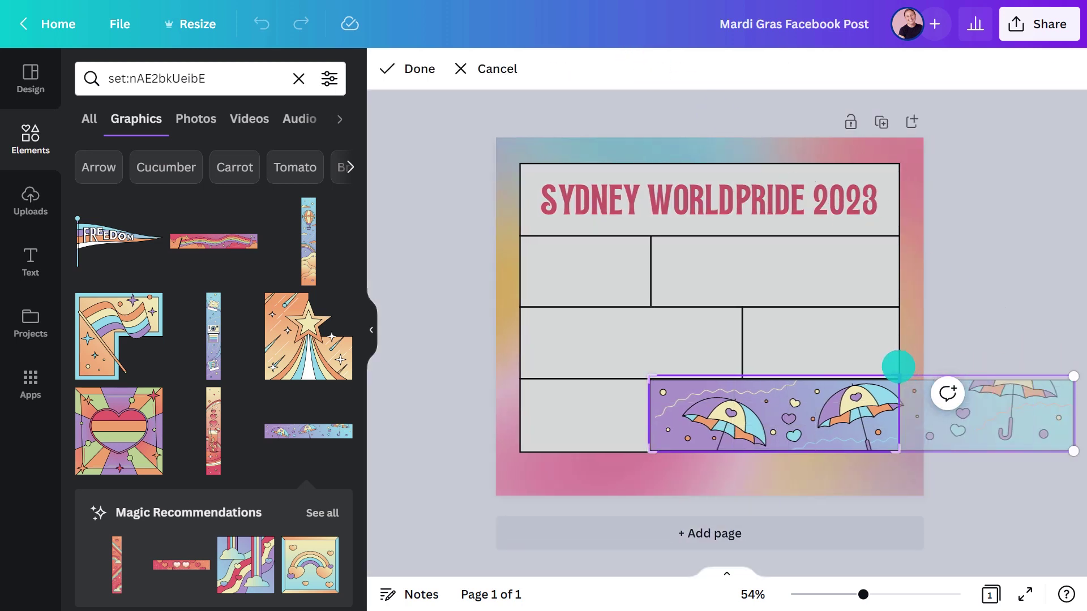
{"action": "left_click", "coordinate": [413, 68]}
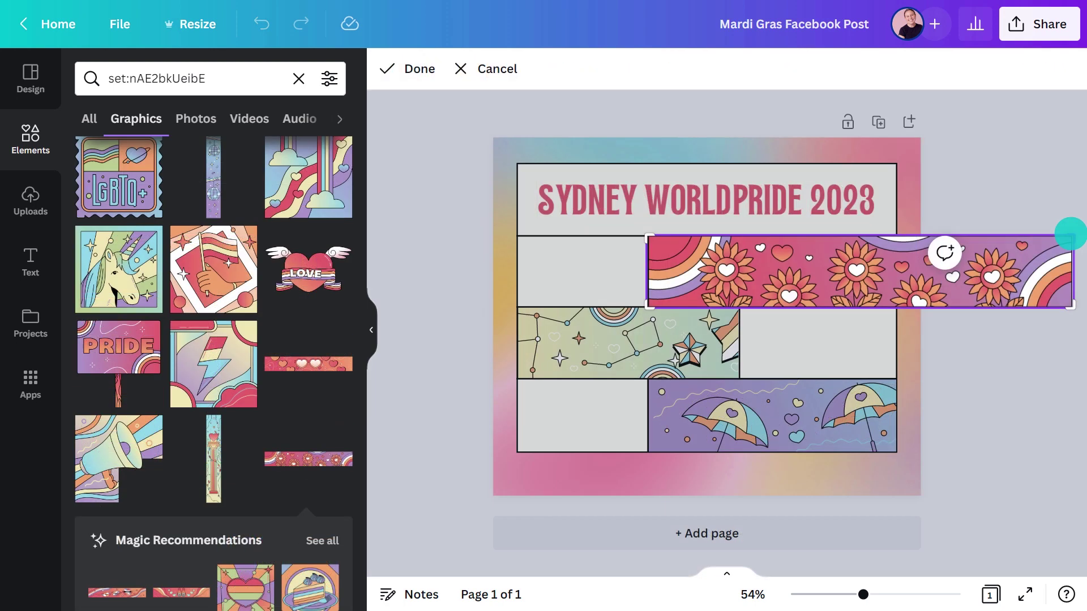
{"action": "left_click_drag", "start_coordinate": [1070, 234], "coordinate": [895, 215]}
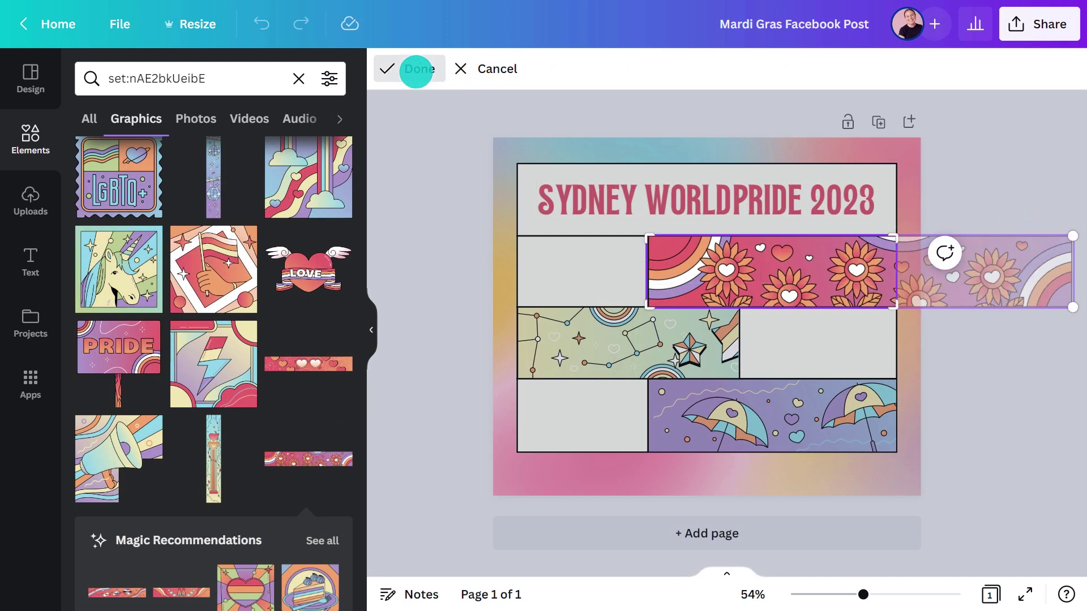
{"action": "left_click", "coordinate": [416, 71]}
Add a DM Sans paragraph text box and shrink it to a narrow, wrapping caption
{"action": "left_click", "coordinate": [371, 317]}
{"action": "left_click", "coordinate": [334, 304]}
{"action": "key", "text": "t"}
{"action": "left_click", "coordinate": [179, 68]}
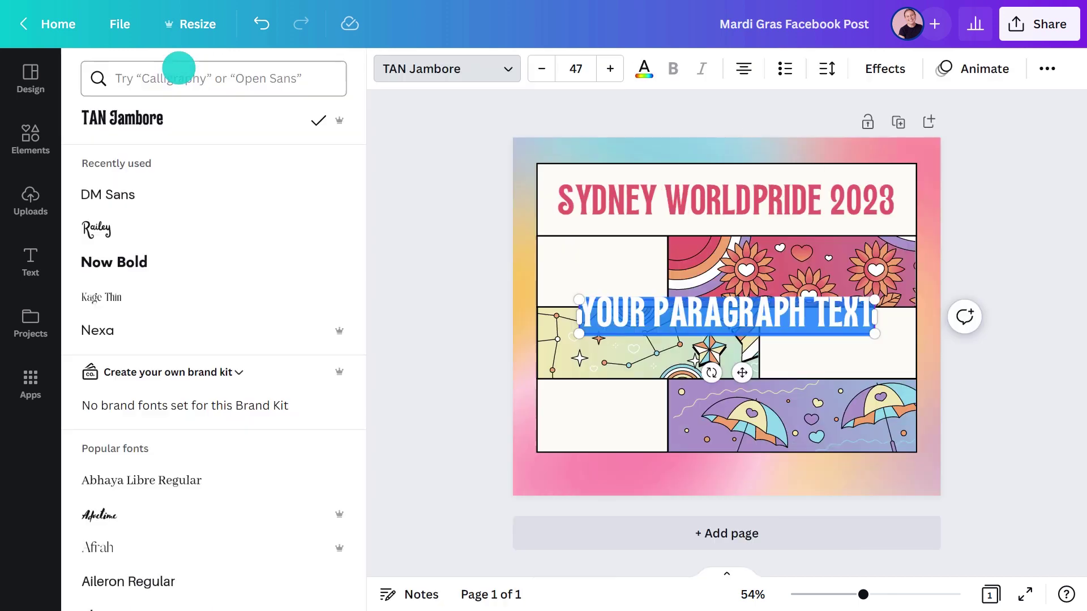
{"action": "left_click", "coordinate": [170, 194]}
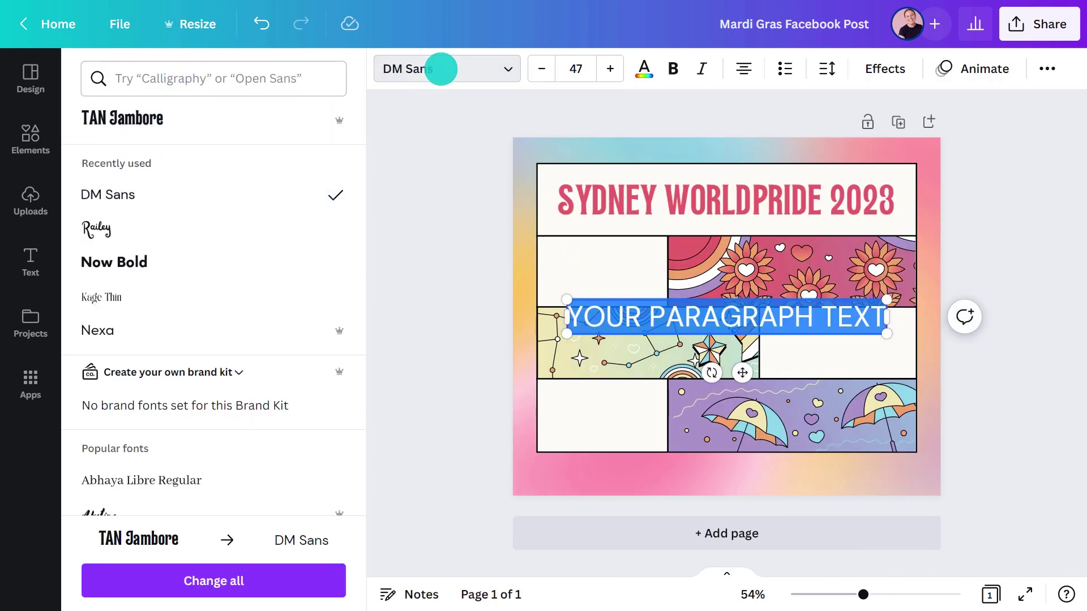
{"action": "left_click", "coordinate": [441, 68]}
{"action": "left_click_drag", "start_coordinate": [735, 332], "coordinate": [502, 287]}
{"action": "left_click_drag", "start_coordinate": [468, 344], "coordinate": [456, 297]}
{"action": "left_click_drag", "start_coordinate": [403, 254], "coordinate": [435, 250]}
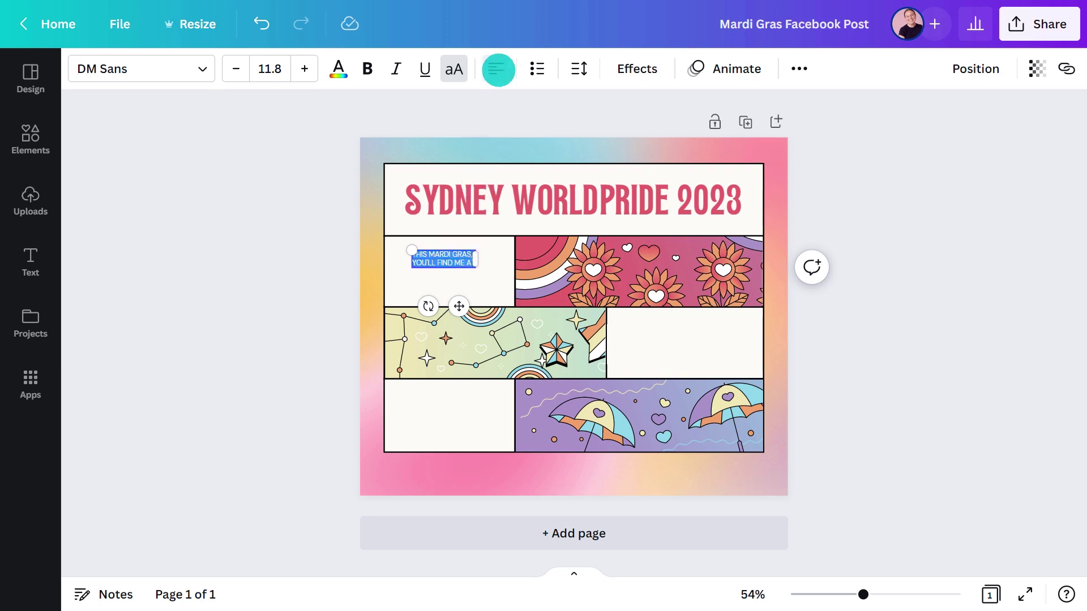
Colour the caption text pink
{"action": "left_click", "coordinate": [338, 68]}
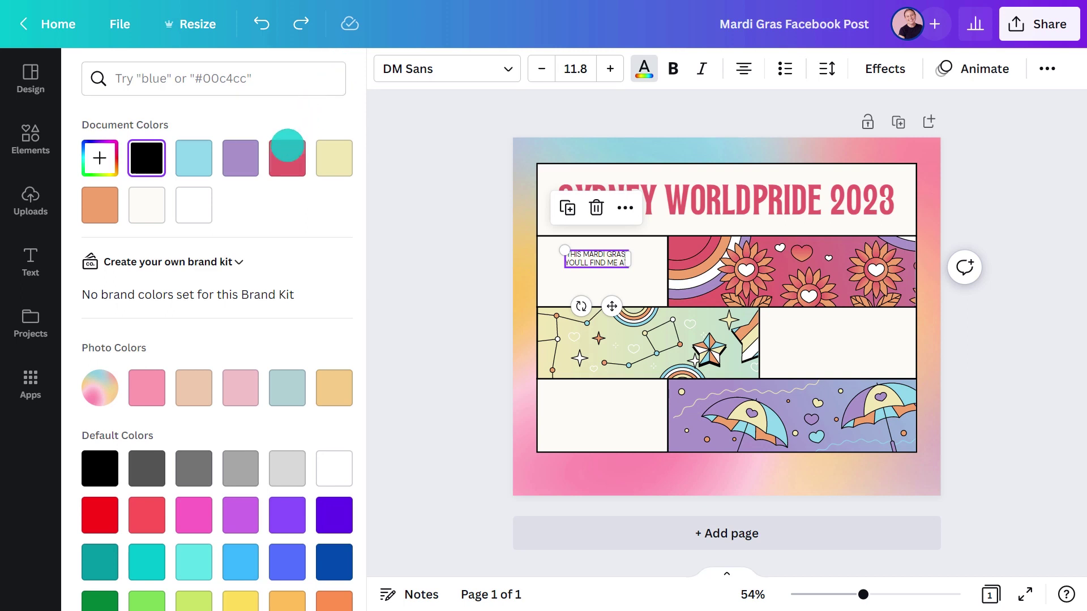
{"action": "left_click", "coordinate": [284, 153]}
{"action": "left_click", "coordinate": [389, 143]}
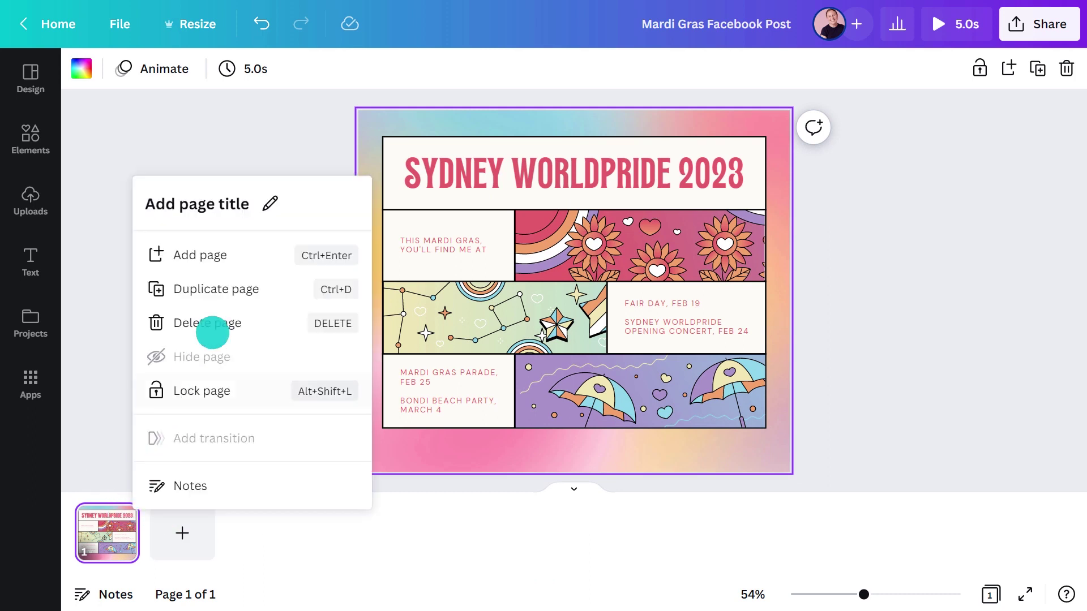
Duplicate the page, delete page 2's grid and captions, and move the title toward the centre
{"action": "left_click", "coordinate": [237, 288]}
{"action": "left_click_drag", "start_coordinate": [329, 202], "coordinate": [832, 453]}
{"action": "left_click", "coordinate": [573, 178]}
{"action": "left_click", "coordinate": [572, 181]}
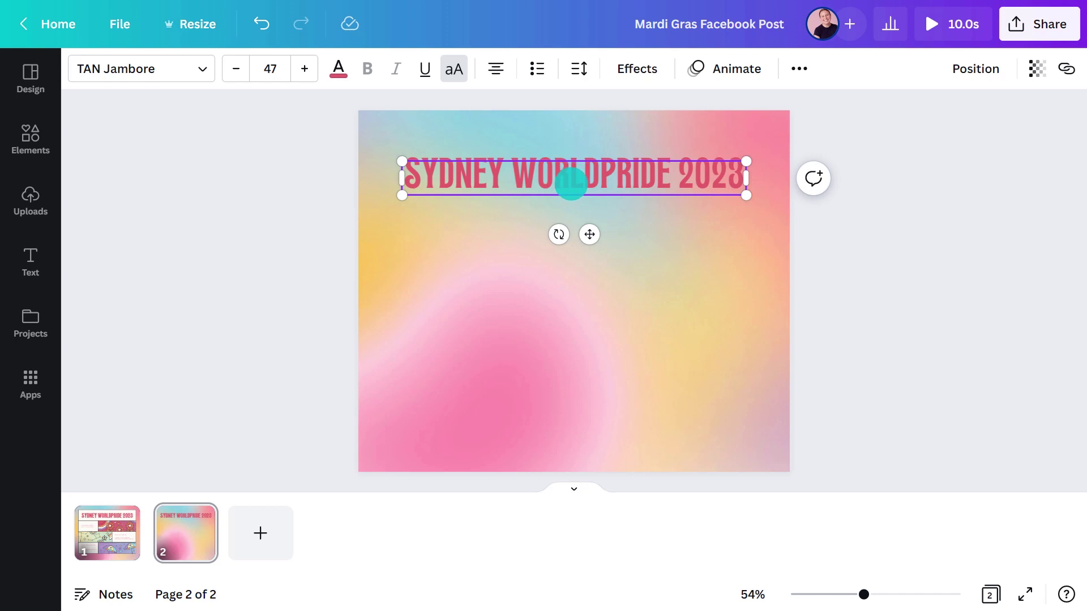
{"action": "left_click_drag", "start_coordinate": [572, 180], "coordinate": [565, 238]}
Retype the page 2 title as 'MY PRONOUNS ARE'
{"action": "double_click", "coordinate": [566, 238]}
{"action": "type", "text": "MY PRONOUNS ARE"}
{"action": "left_click", "coordinate": [546, 376]}
Add a widened red line beneath the MY PRONOUNS ARE heading
{"action": "key", "text": "l"}
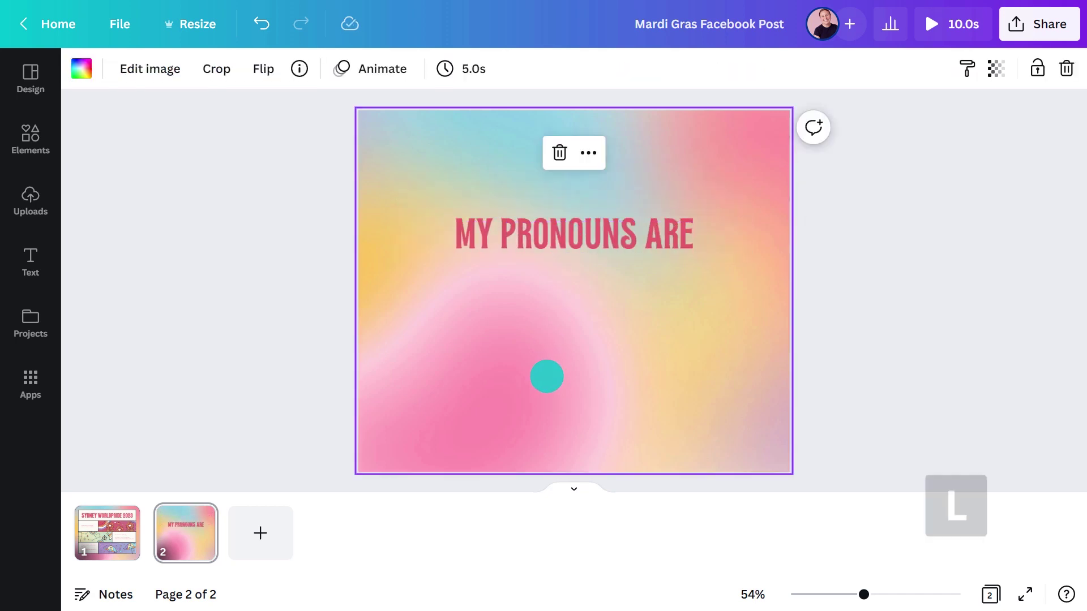
{"action": "left_click_drag", "start_coordinate": [502, 291], "coordinate": [458, 289]}
{"action": "left_click_drag", "start_coordinate": [589, 330], "coordinate": [588, 372]}
{"action": "left_click", "coordinate": [83, 68]}
{"action": "left_click", "coordinate": [287, 158]}
{"action": "left_click", "coordinate": [379, 154]}
Delete the gradient background image and set the page background to cream
{"action": "left_click", "coordinate": [399, 154]}
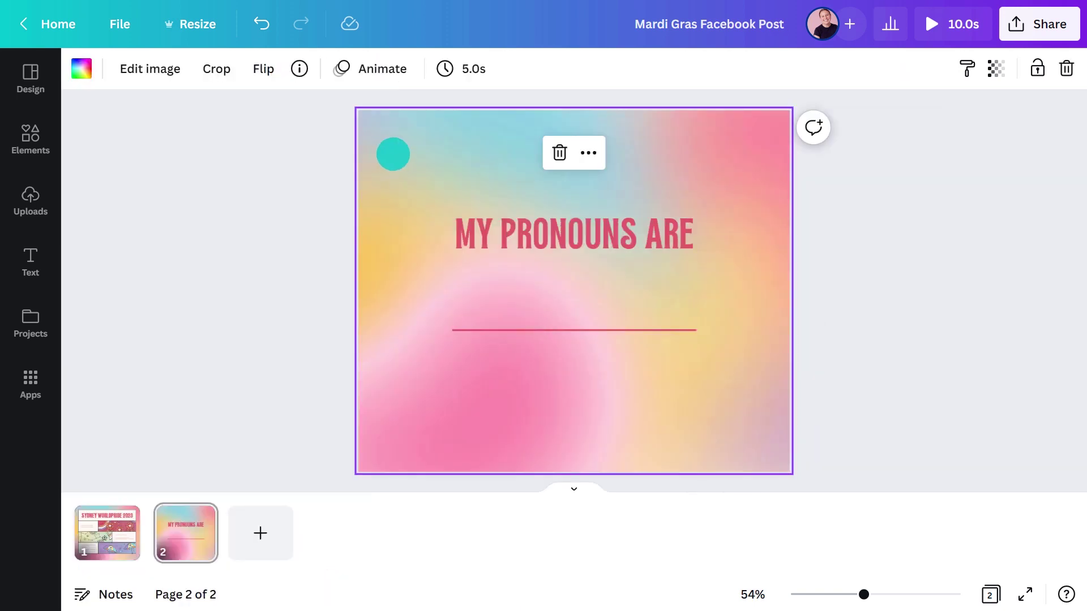
{"action": "left_click", "coordinate": [557, 151]}
{"action": "left_click", "coordinate": [98, 77]}
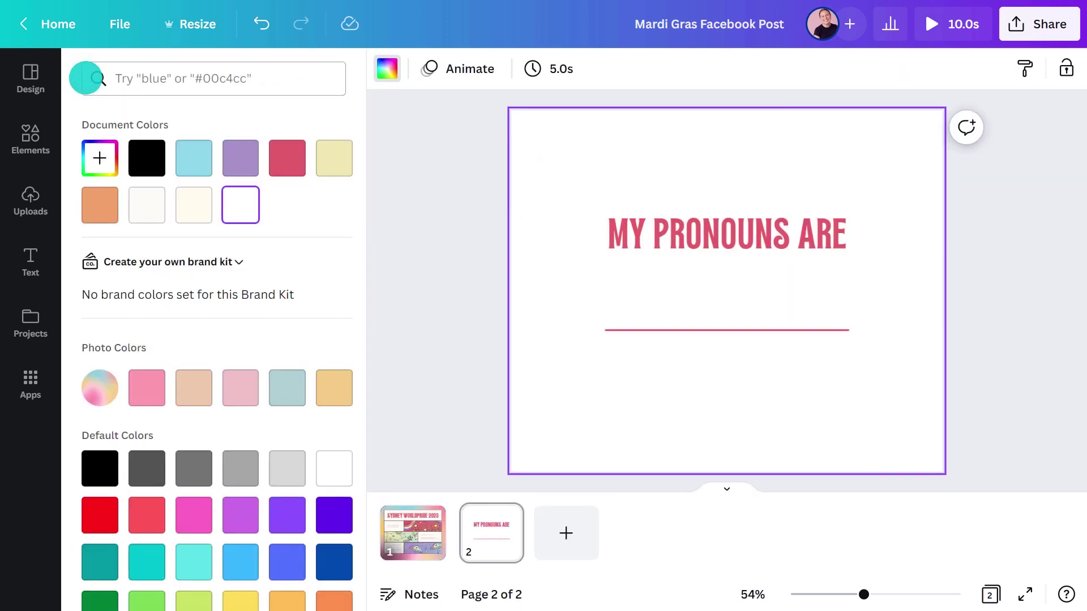
{"action": "left_click", "coordinate": [194, 205]}
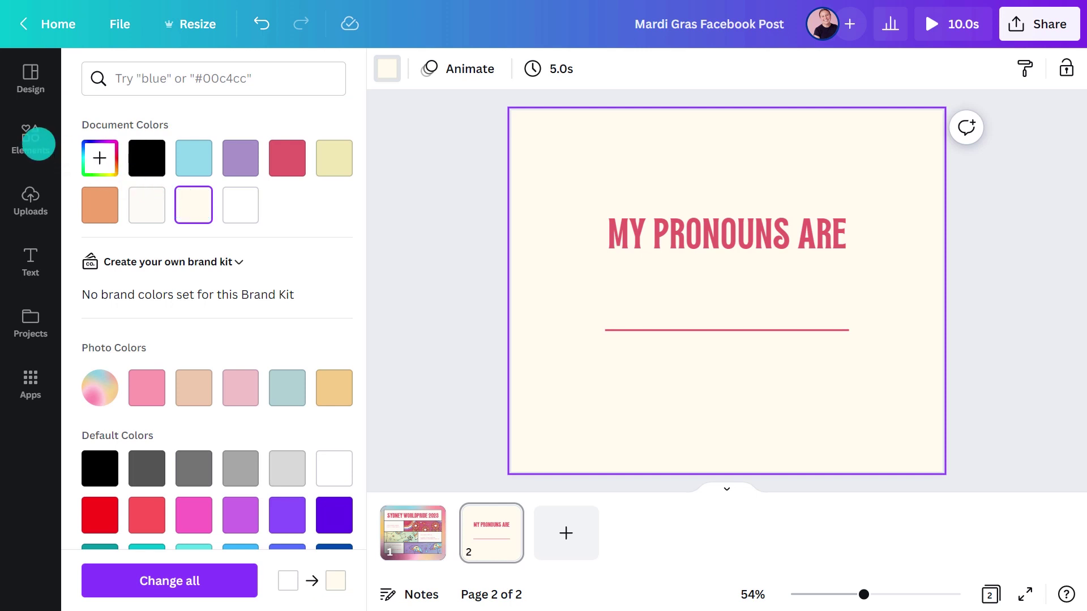
{"action": "left_click", "coordinate": [30, 138]}
Place the star graphic from the pride flowers collection at the bottom-left, sized to 226 square
{"action": "left_click", "coordinate": [129, 197]}
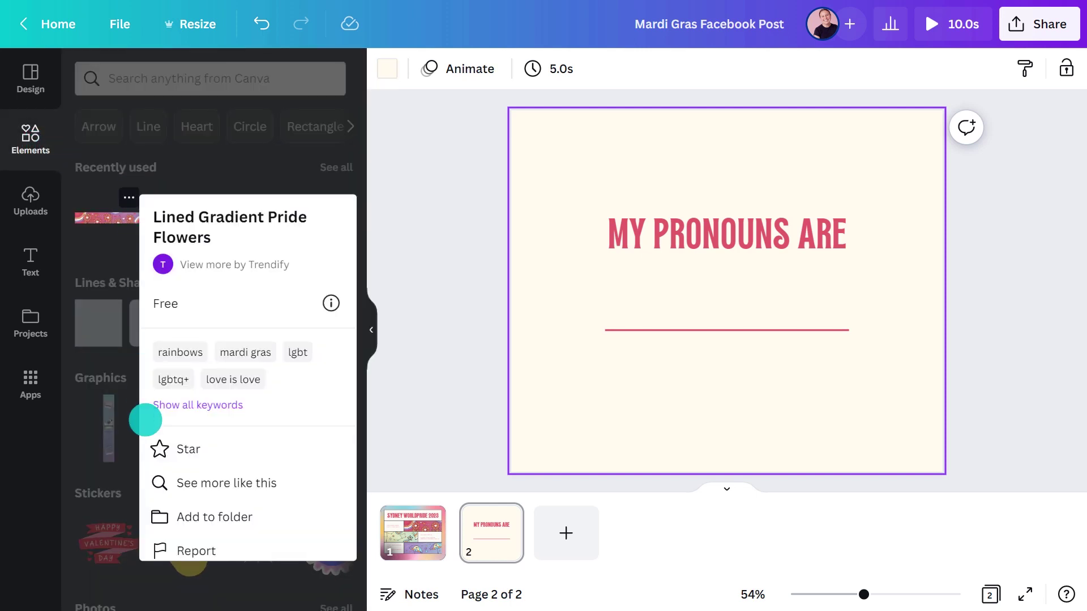
{"action": "scroll", "coordinate": [145, 420], "scroll_direction": "down", "scroll_amount": 1}
{"action": "left_click", "coordinate": [174, 531]}
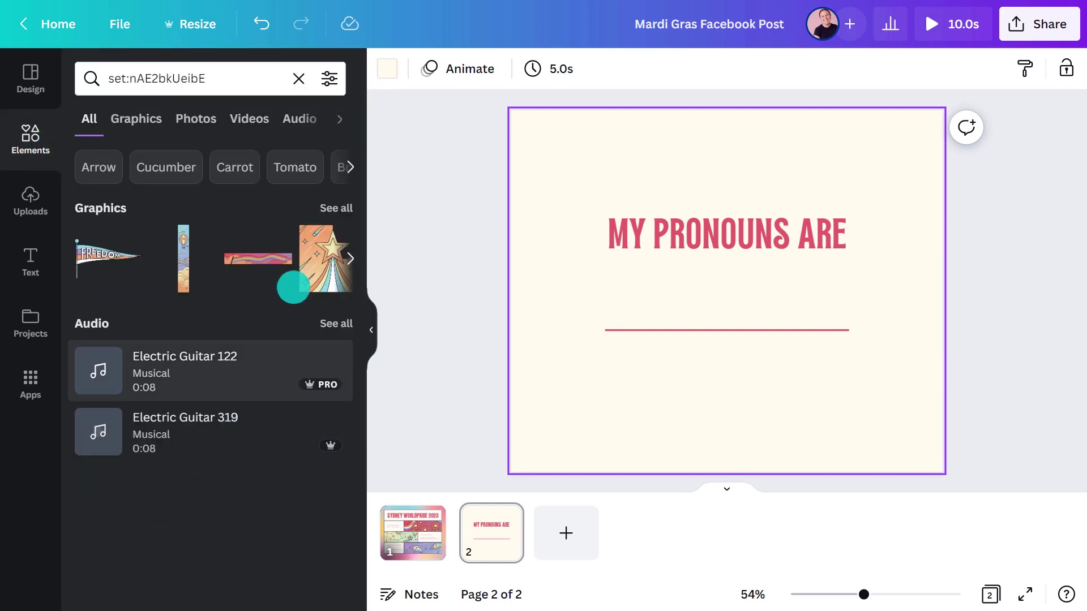
{"action": "left_click", "coordinate": [335, 207]}
{"action": "left_click_drag", "start_coordinate": [105, 339], "coordinate": [547, 383]}
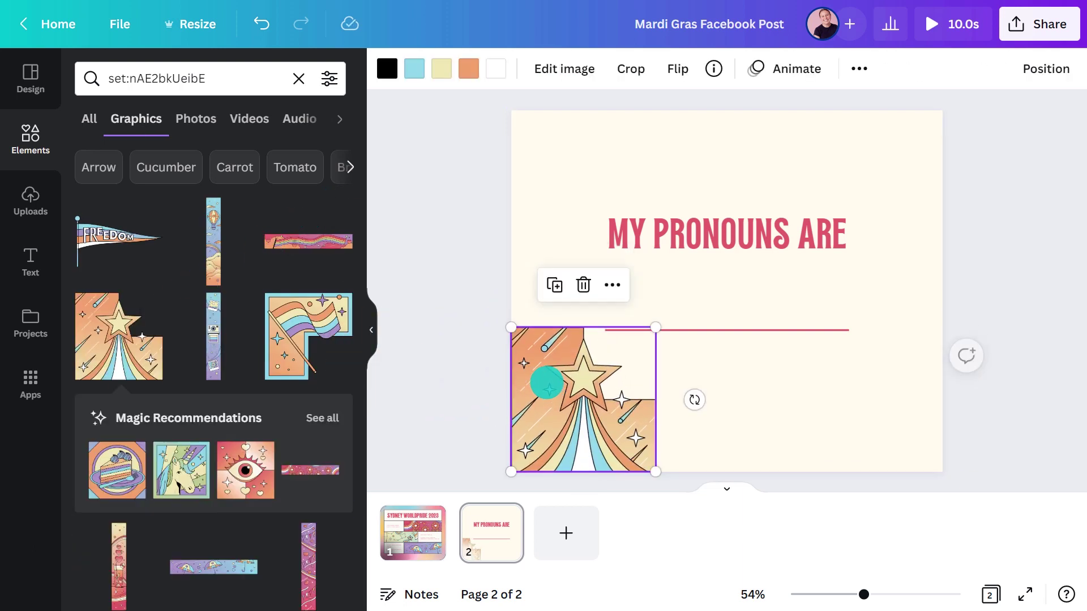
{"action": "left_click_drag", "start_coordinate": [646, 328], "coordinate": [638, 347]}
{"action": "left_click_drag", "start_coordinate": [638, 347], "coordinate": [620, 376]}
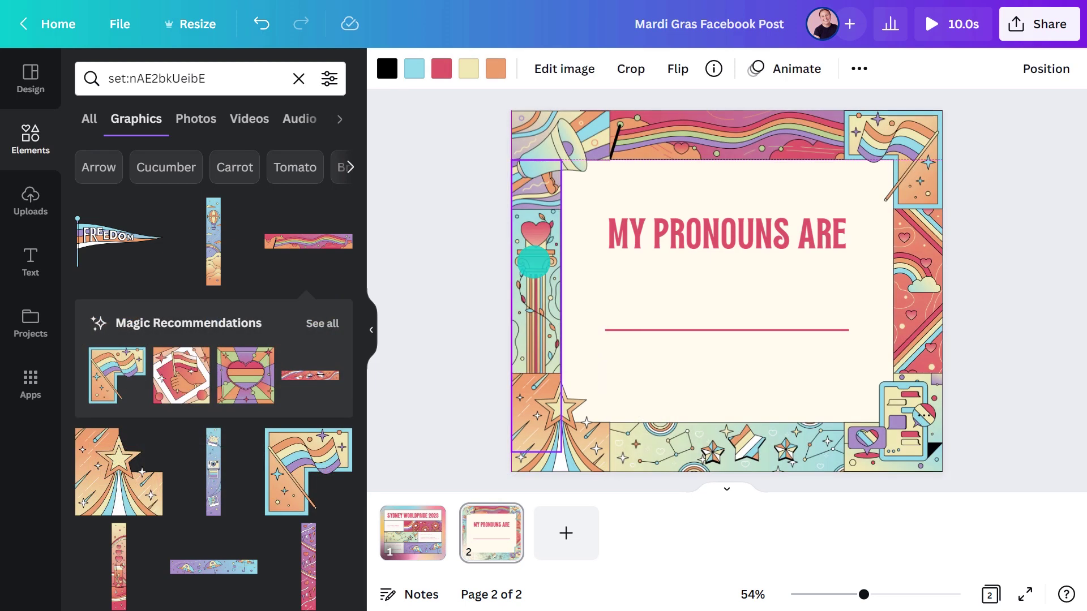
Nudge the heading and red line slightly lower, then bring up the sharing options
{"action": "left_click", "coordinate": [558, 245]}
{"action": "left_click_drag", "start_coordinate": [650, 180], "coordinate": [739, 330]}
{"action": "left_click_drag", "start_coordinate": [732, 244], "coordinate": [736, 260]}
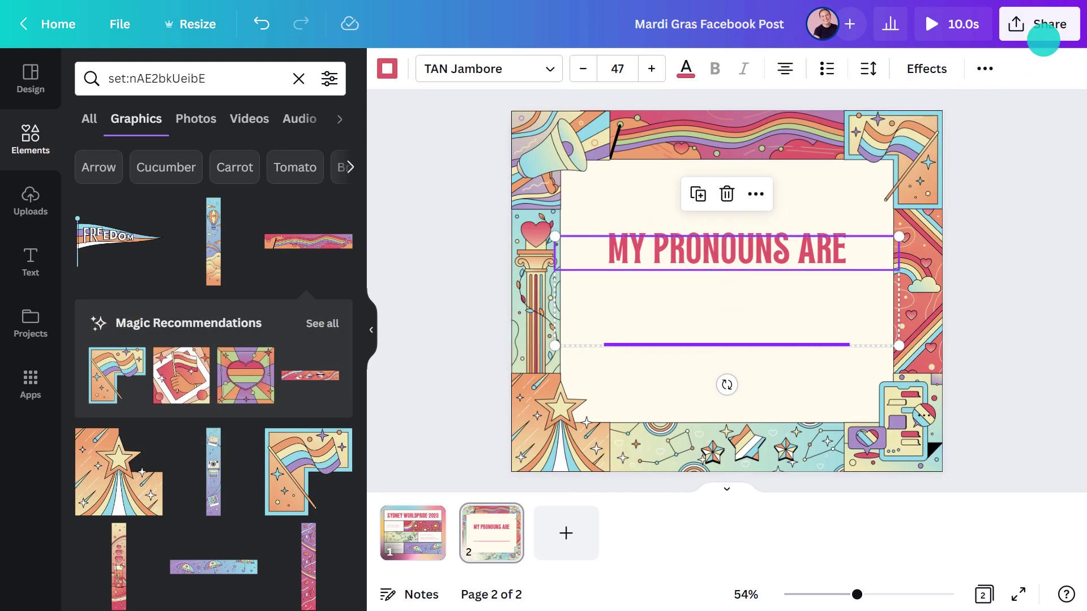
{"action": "left_click", "coordinate": [1039, 24]}
{"action": "scroll", "coordinate": [1070, 342], "scroll_direction": "down", "scroll_amount": 1}
Create a template link for the design from the full sharing options and copy it
{"action": "left_click", "coordinate": [948, 516]}
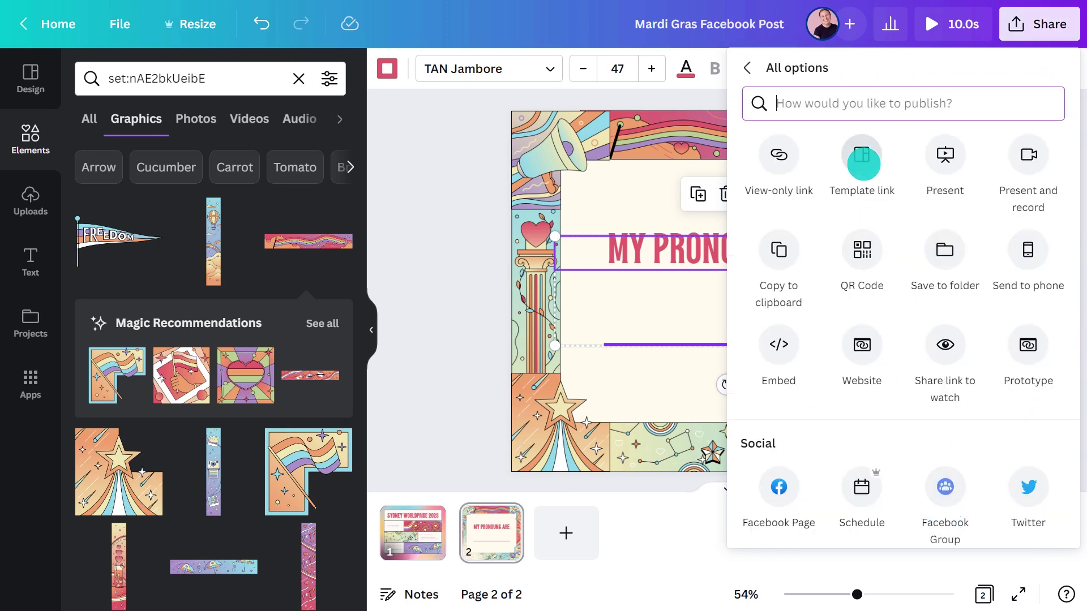
{"action": "left_click", "coordinate": [863, 163]}
{"action": "left_click", "coordinate": [1037, 185]}
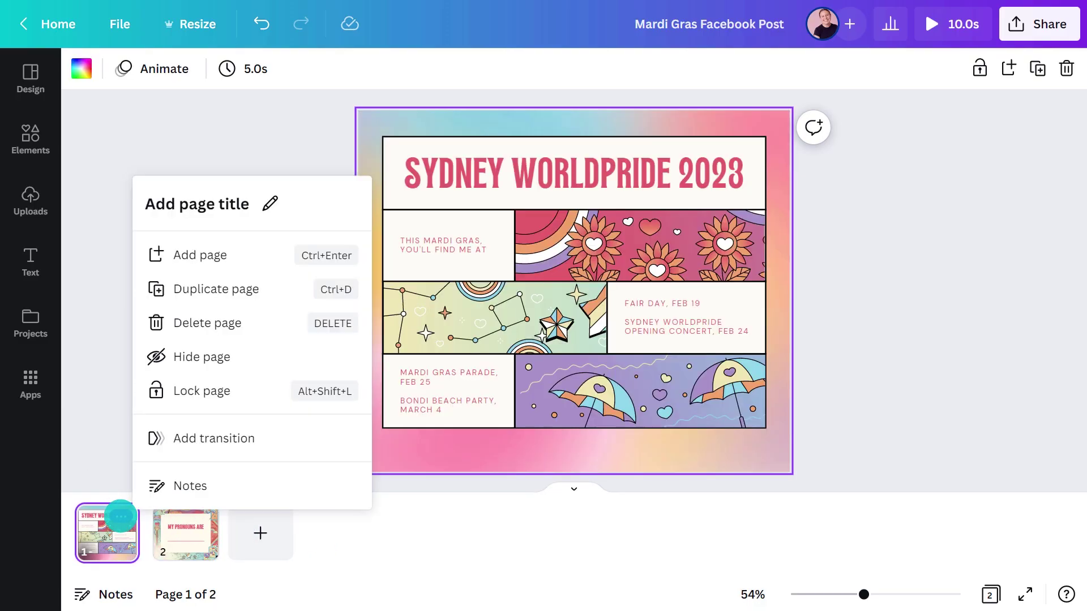
Duplicate the cover, delete its grid, images and extra text, centre the title, and start typing CAN'
{"action": "left_click", "coordinate": [256, 287]}
{"action": "left_click_drag", "start_coordinate": [313, 204], "coordinate": [862, 452]}
{"action": "left_click", "coordinate": [460, 246], "text": "shift"}
{"action": "left_click", "coordinate": [573, 181], "text": "shift"}
{"action": "key", "text": "Delete"}
{"action": "left_click_drag", "start_coordinate": [572, 182], "coordinate": [573, 296]}
{"action": "type", "text": "CAN'"}
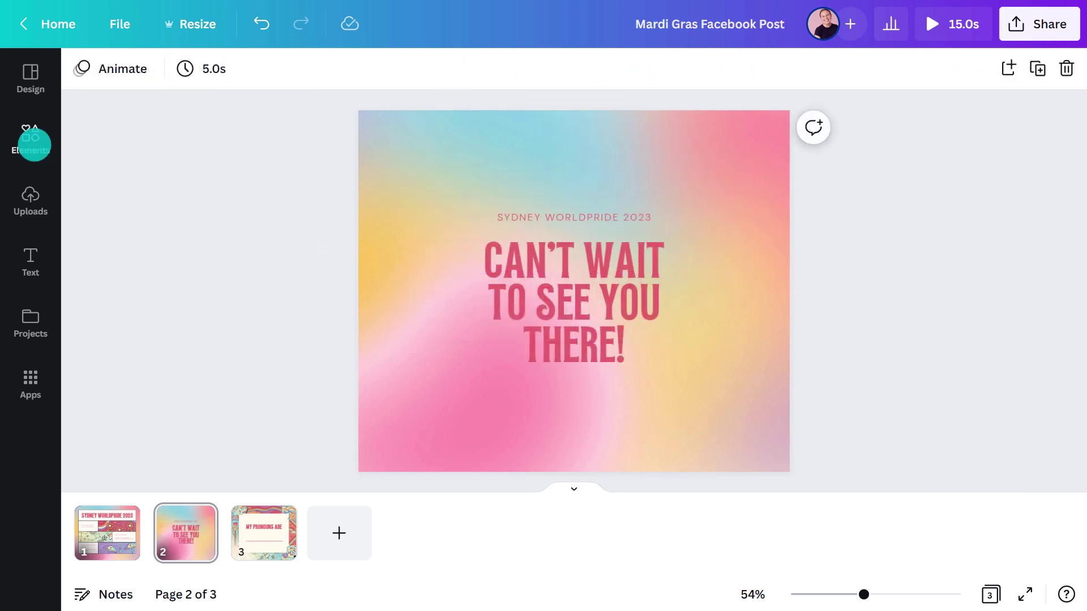
Place the FREEDOM pennant sticker from the recent pride graphic's collection onto page 2
{"action": "left_click", "coordinate": [34, 145]}
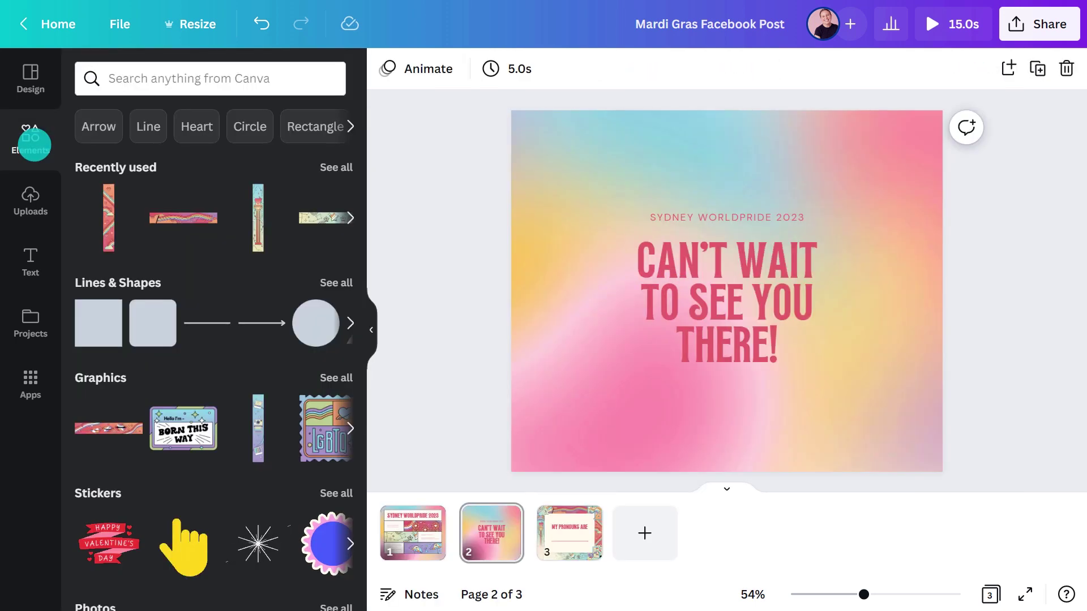
{"action": "left_click", "coordinate": [129, 193]}
{"action": "scroll", "coordinate": [162, 519], "scroll_direction": "down", "scroll_amount": 1}
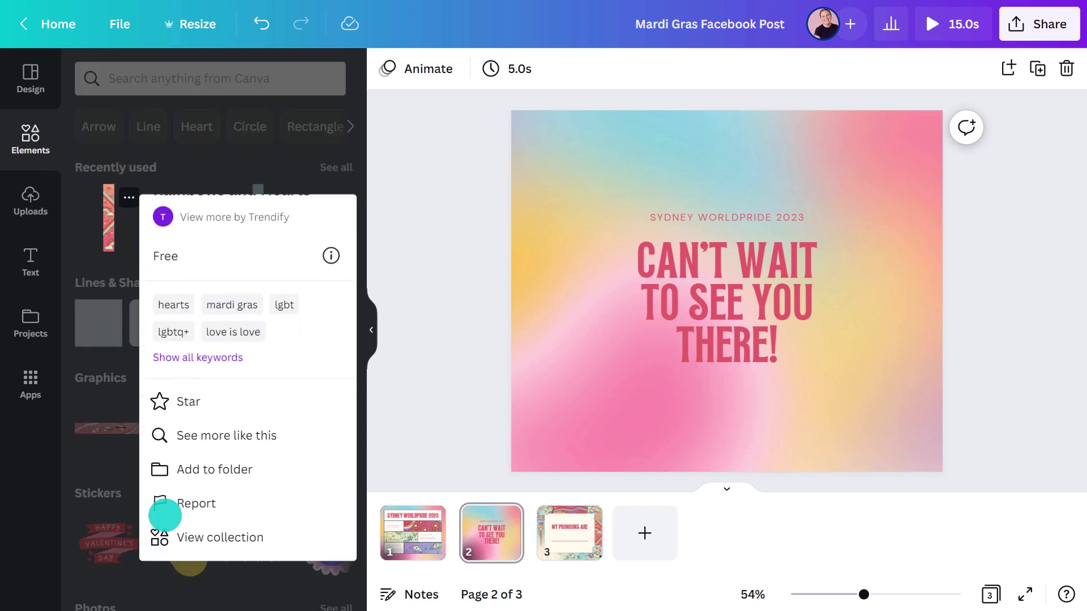
{"action": "left_click", "coordinate": [166, 535]}
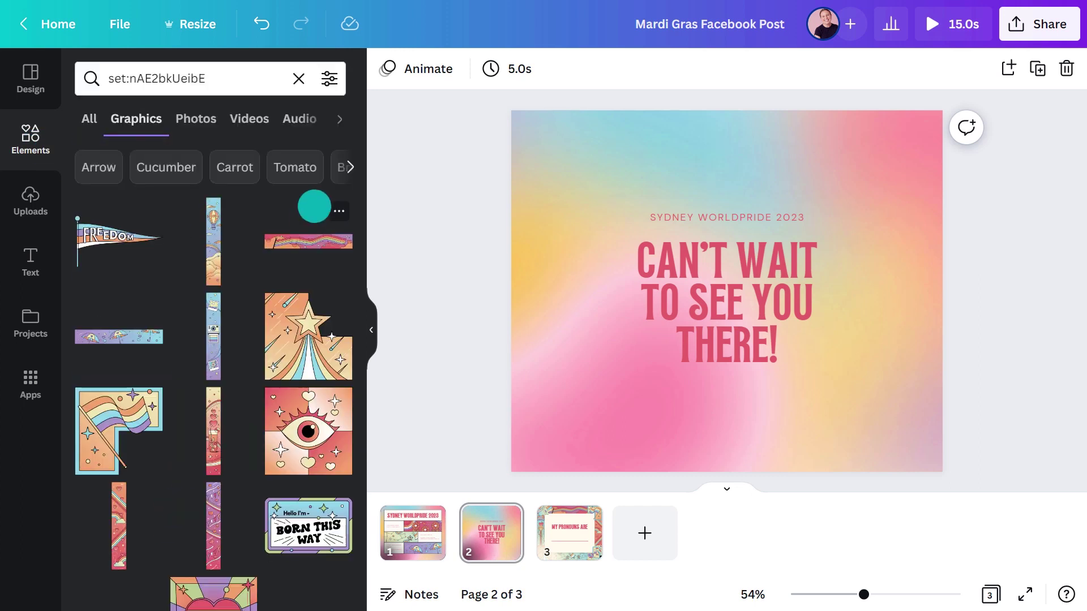
{"action": "left_click_drag", "start_coordinate": [119, 237], "coordinate": [573, 185]}
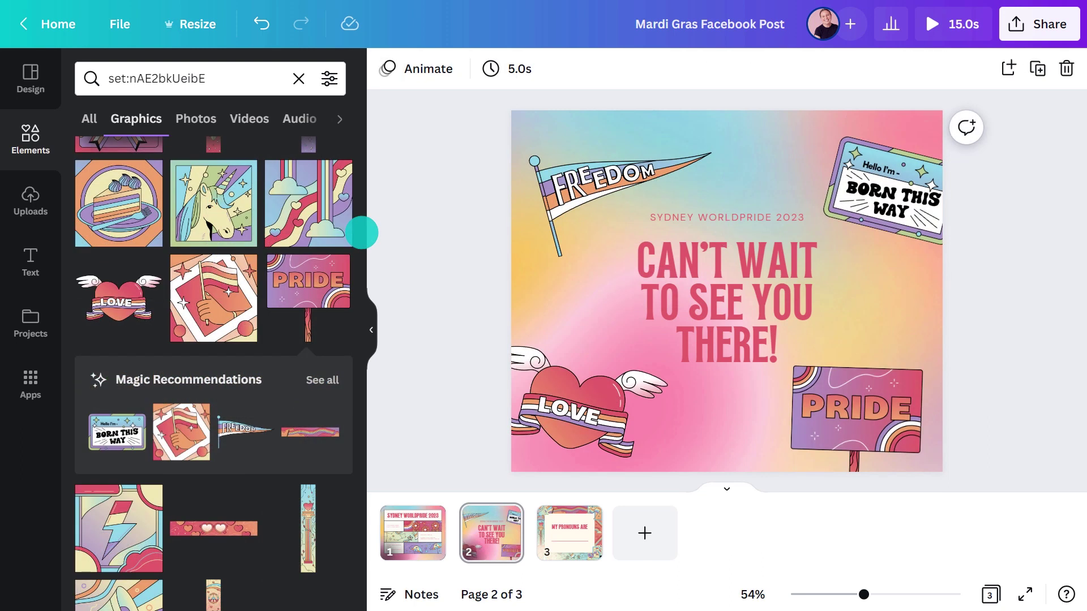
{"action": "triple_click", "coordinate": [171, 73]}
Search for 'sparkles' filtered to animated graphics, and narrow the centred text block
{"action": "type", "text": "sparkles"}
{"action": "key", "text": "Return"}
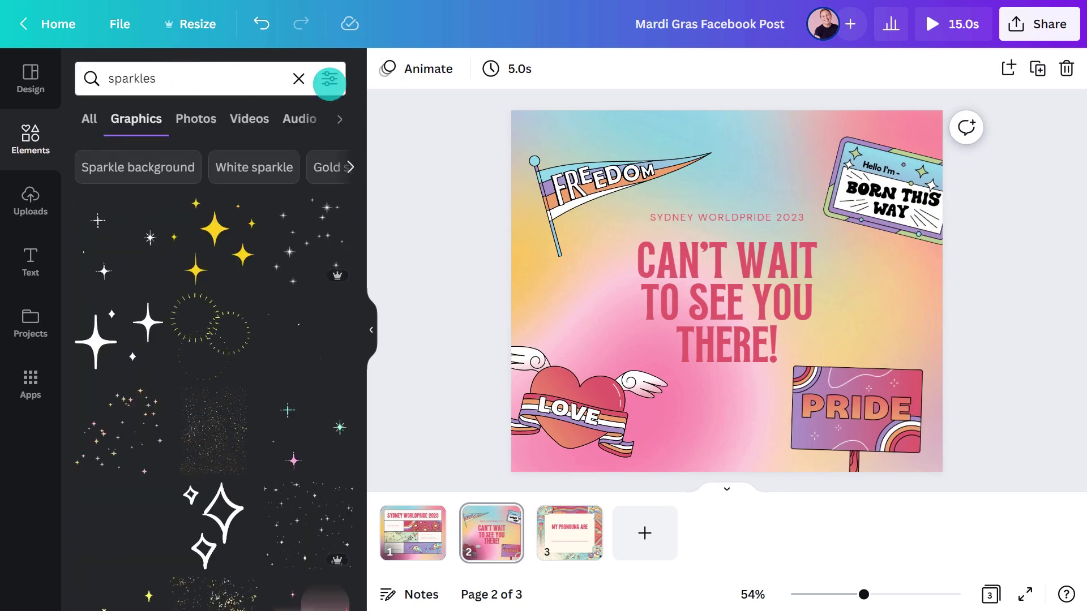
{"action": "left_click", "coordinate": [329, 82]}
{"action": "left_click", "coordinate": [274, 373]}
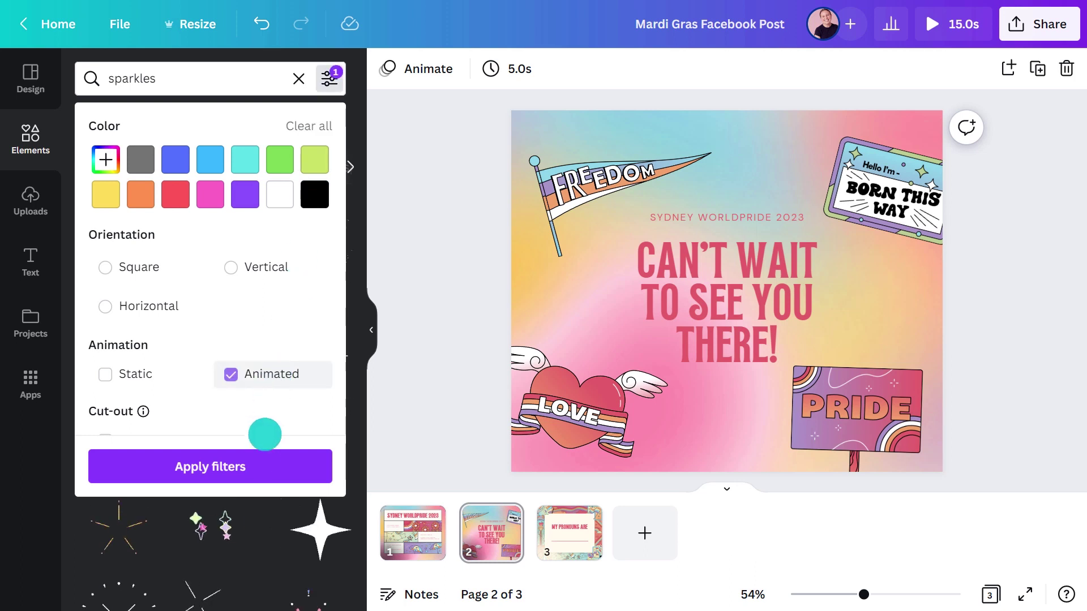
{"action": "left_click", "coordinate": [262, 459]}
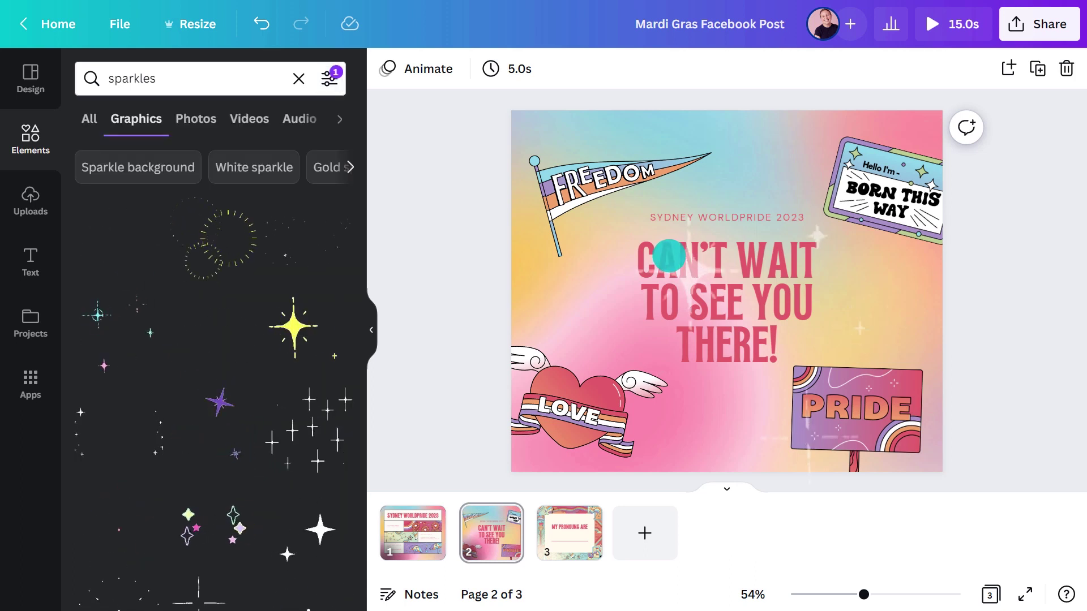
{"action": "left_click", "coordinate": [668, 256]}
{"action": "left_click_drag", "start_coordinate": [892, 213], "coordinate": [831, 268]}
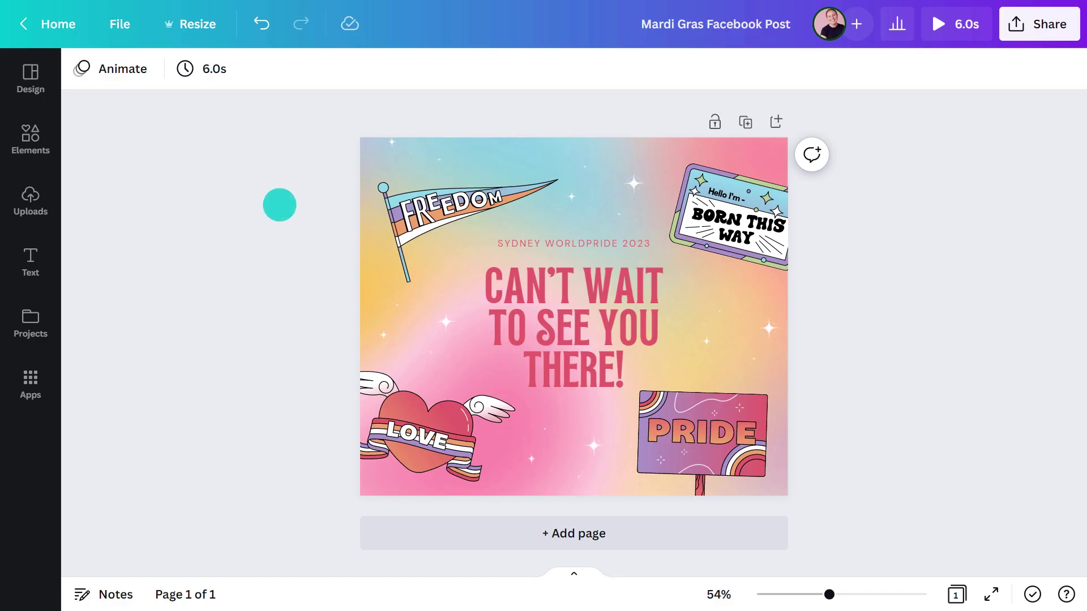
Set the page duration to 0.7 seconds and duplicate the page
{"action": "left_click", "coordinate": [218, 66]}
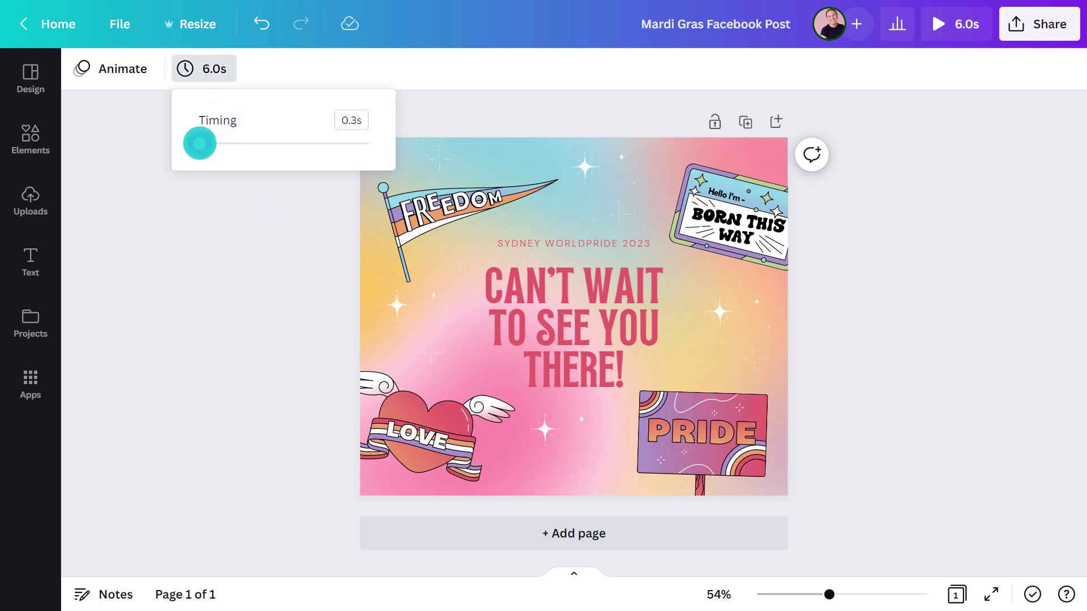
{"action": "left_click", "coordinate": [198, 72]}
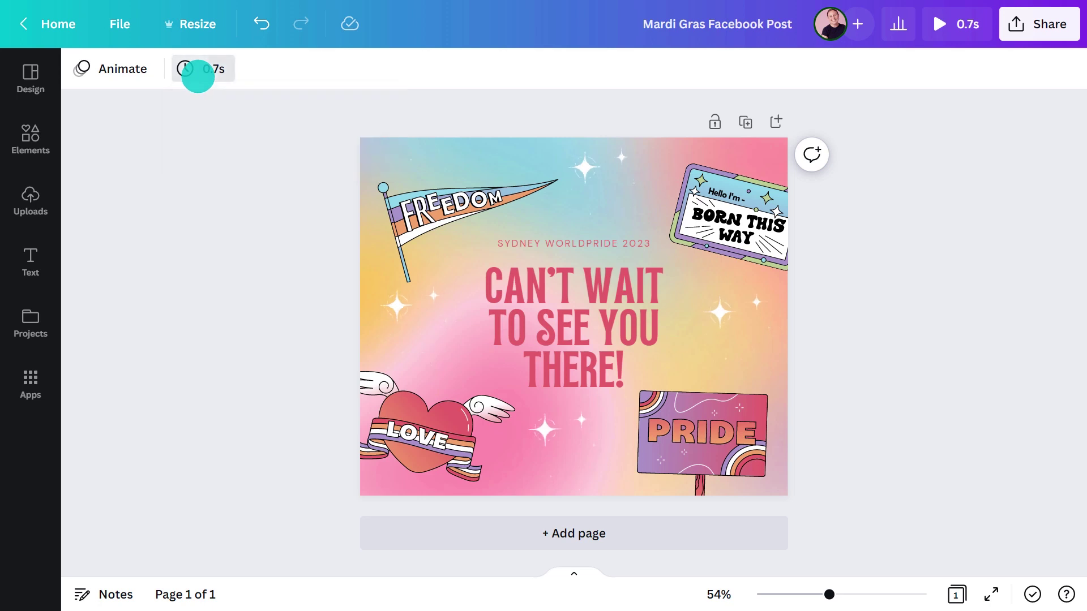
{"action": "left_click", "coordinate": [745, 120]}
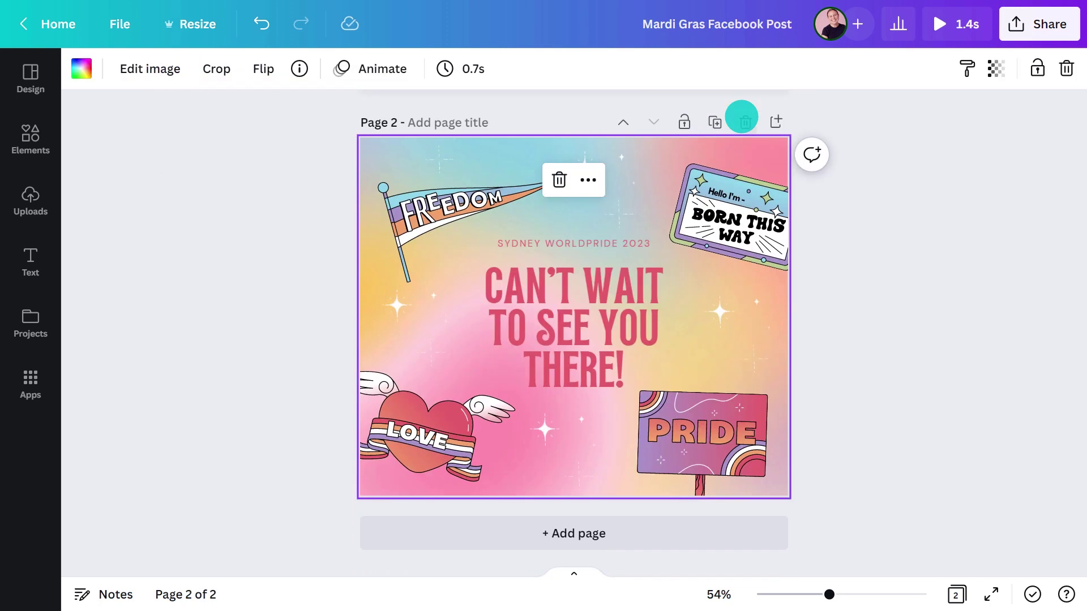
On page 2, stand the FREEDOM pennant upright and re-angle the BORN THIS WAY and PRIDE stickers
{"action": "left_click", "coordinate": [525, 197]}
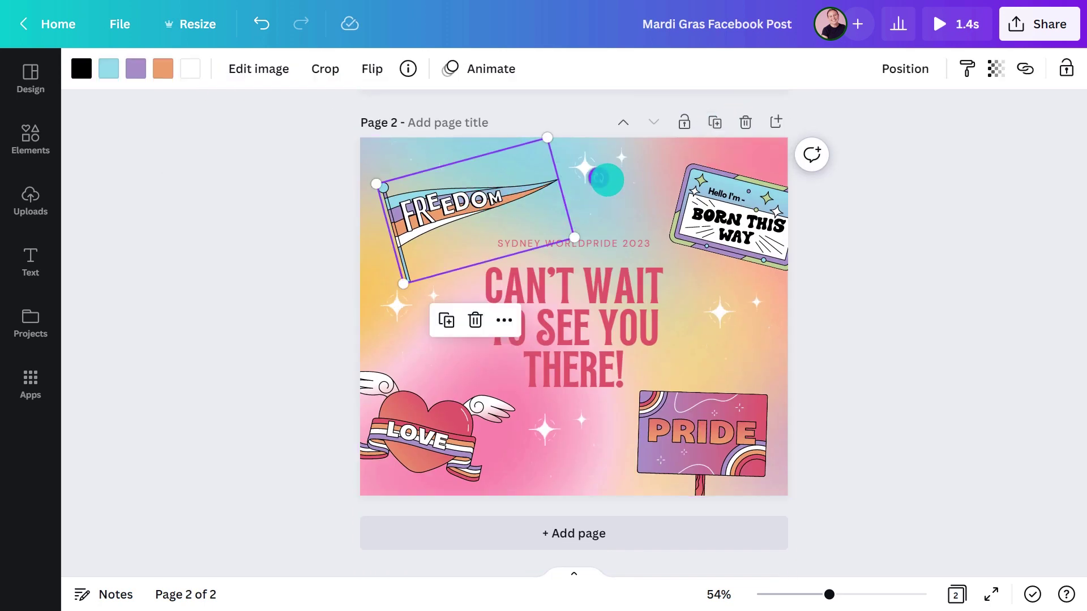
{"action": "left_click_drag", "start_coordinate": [606, 179], "coordinate": [651, 306]}
{"action": "left_click", "coordinate": [736, 227]}
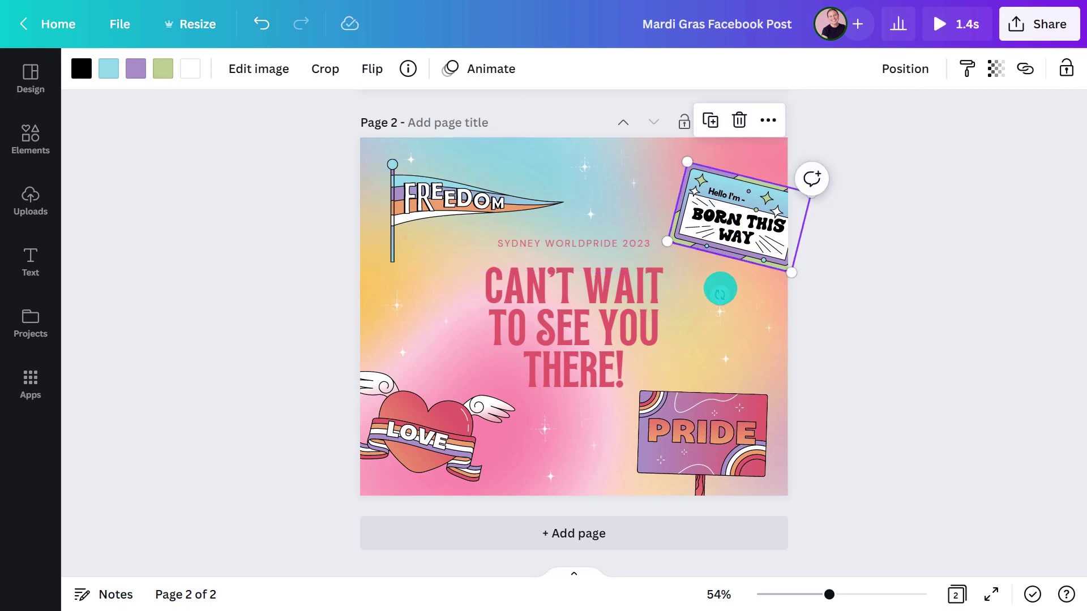
{"action": "left_click_drag", "start_coordinate": [720, 294], "coordinate": [745, 296]}
{"action": "left_click", "coordinate": [702, 433]}
{"action": "left_click_drag", "start_coordinate": [702, 566], "coordinate": [670, 567]}
{"action": "left_click", "coordinate": [583, 572]}
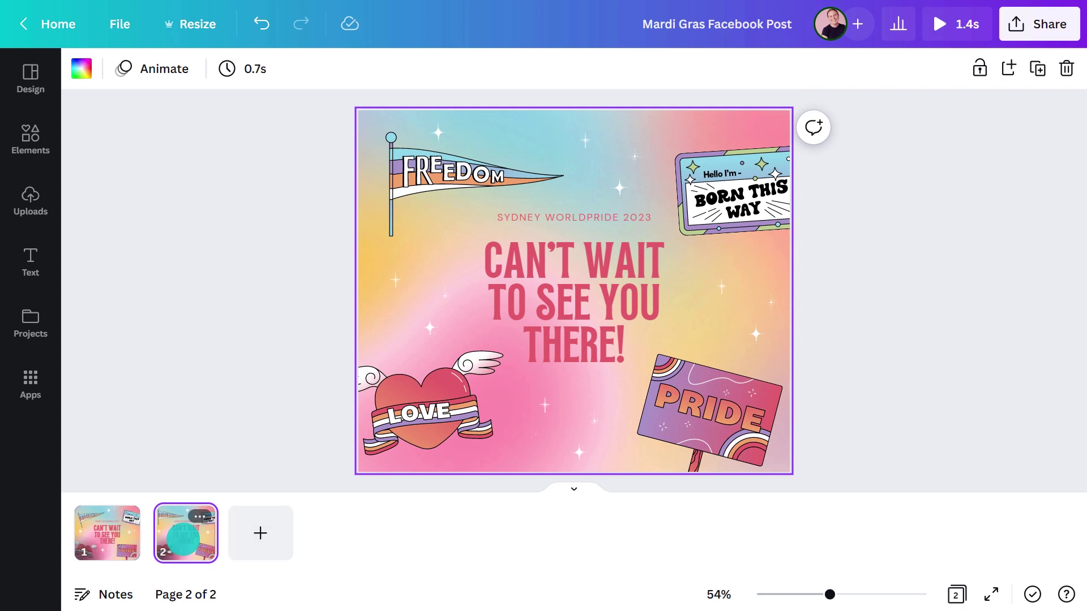
{"action": "left_click", "coordinate": [95, 529]}
Link page 1 to page 2 with a 0.35-second Match & Move transition and play the full-screen preview
{"action": "left_click", "coordinate": [181, 529]}
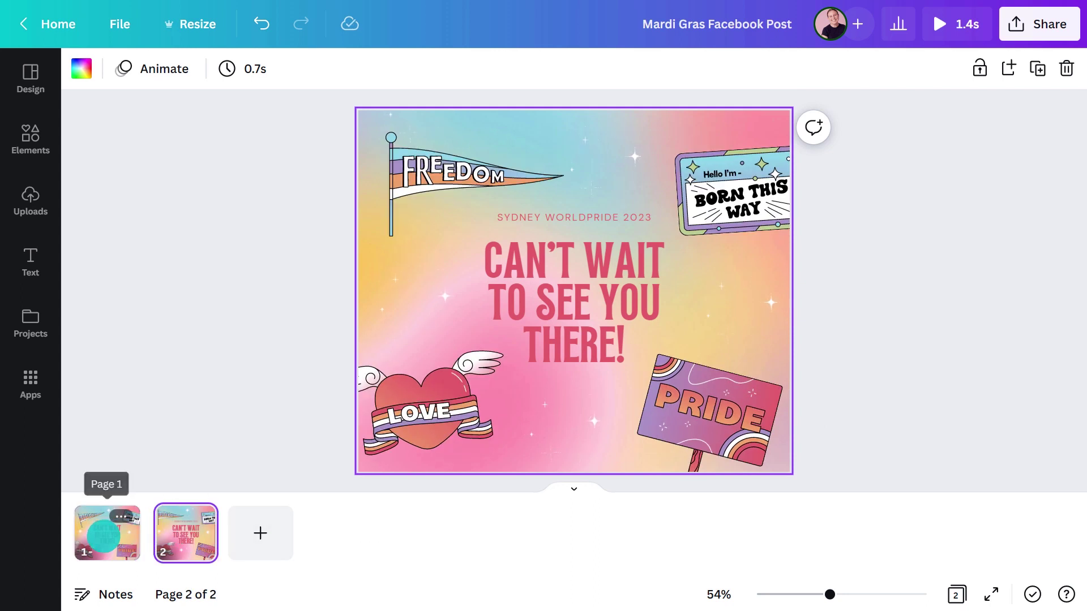
{"action": "left_click", "coordinate": [103, 535]}
{"action": "mouse_move", "coordinate": [142, 534]}
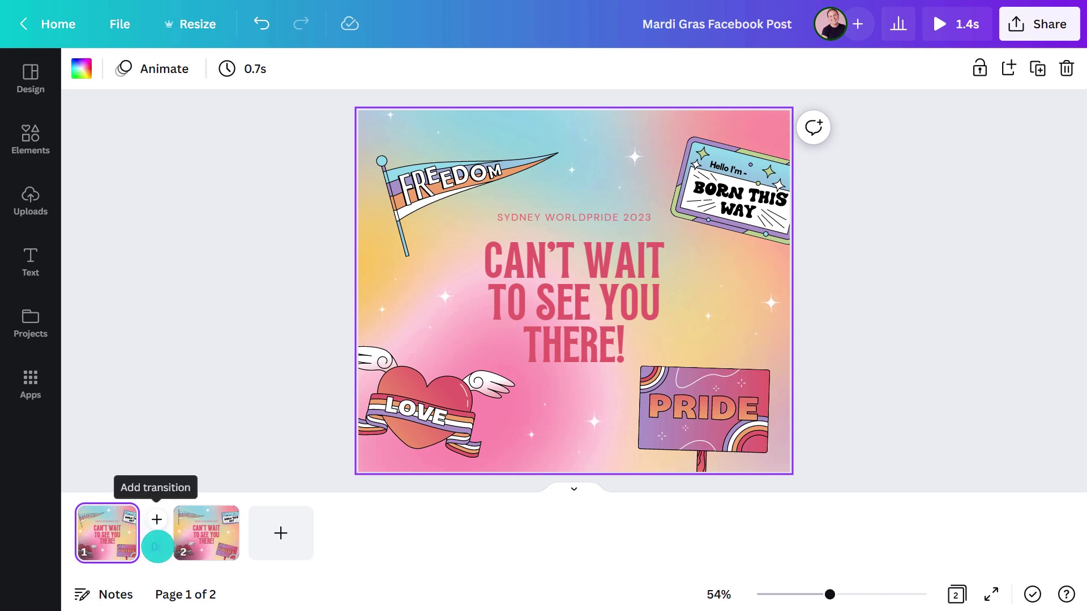
{"action": "left_click", "coordinate": [158, 546]}
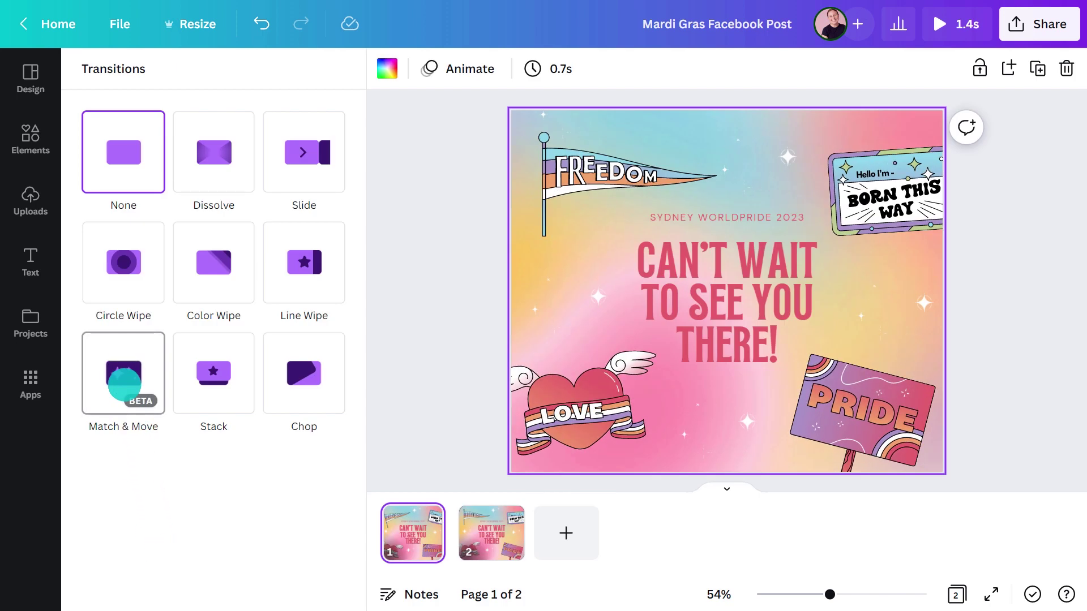
{"action": "left_click", "coordinate": [123, 383]}
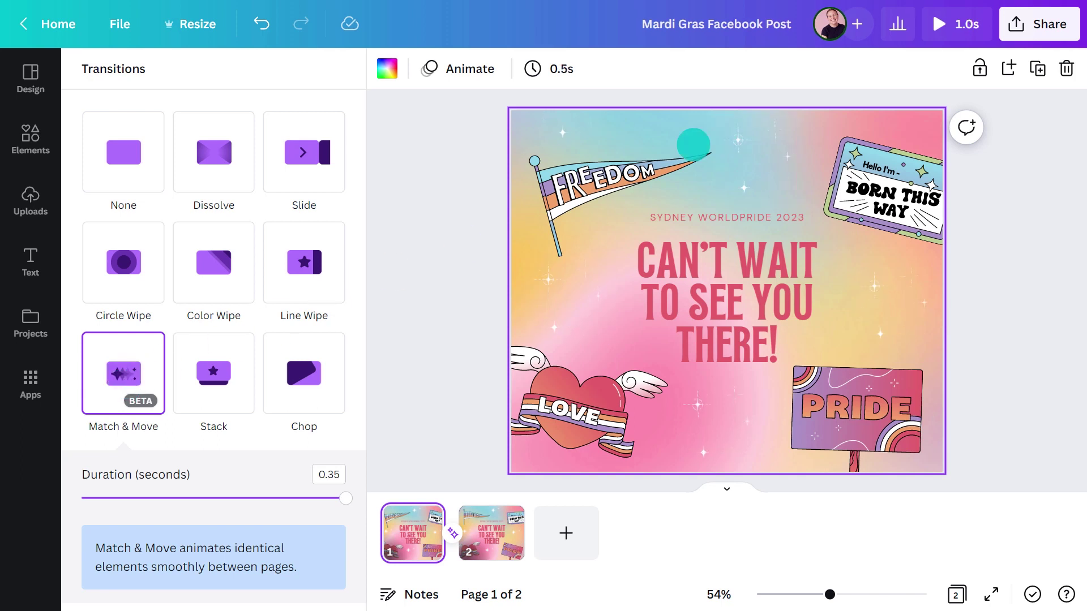
{"action": "left_click", "coordinate": [960, 31]}
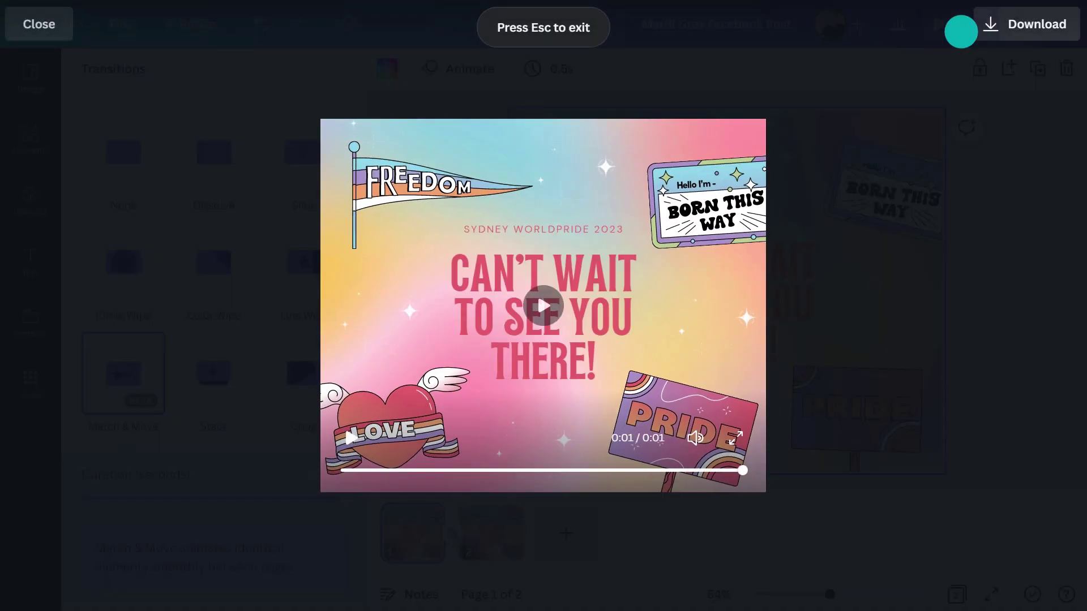
Download the two-page Mardi Gras Facebook Post as a GIF file
{"action": "key", "text": "Escape"}
{"action": "left_click", "coordinate": [1013, 24]}
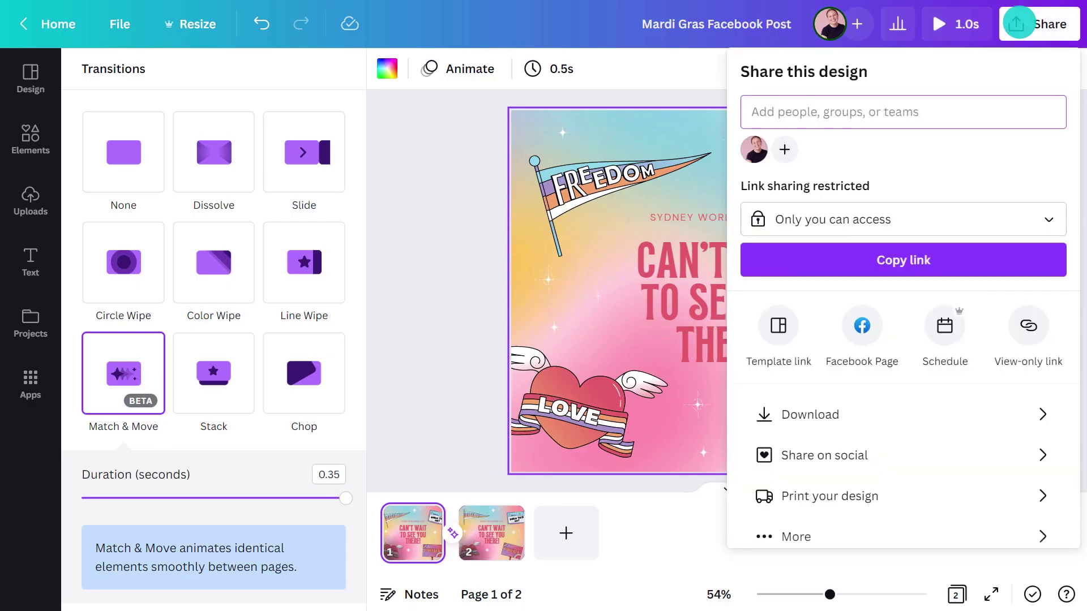
{"action": "left_click", "coordinate": [973, 411]}
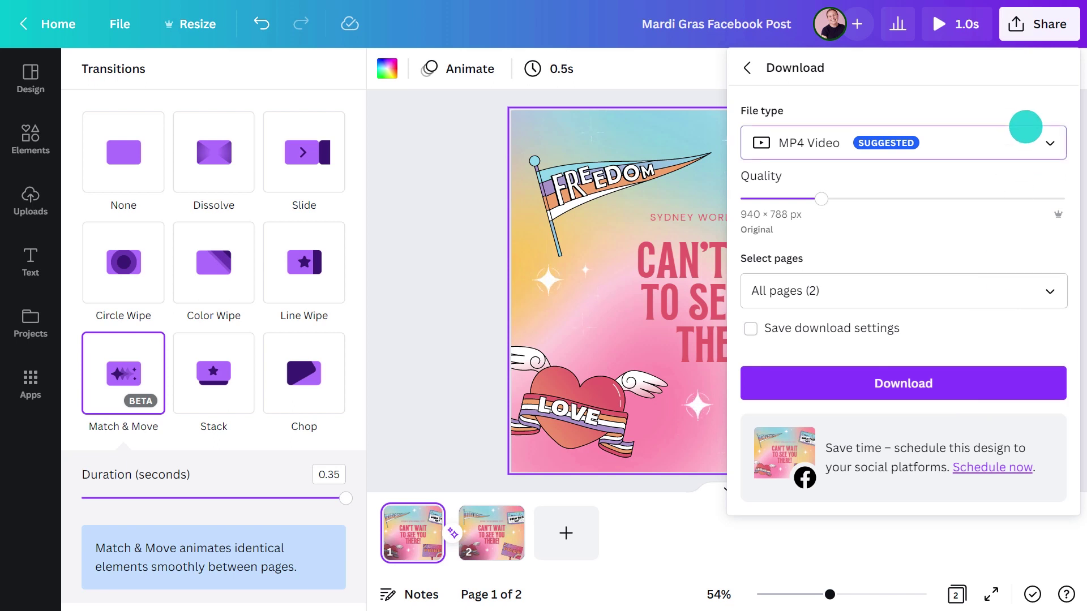
{"action": "left_click", "coordinate": [1025, 128]}
{"action": "left_click", "coordinate": [950, 494]}
{"action": "left_click", "coordinate": [958, 366]}
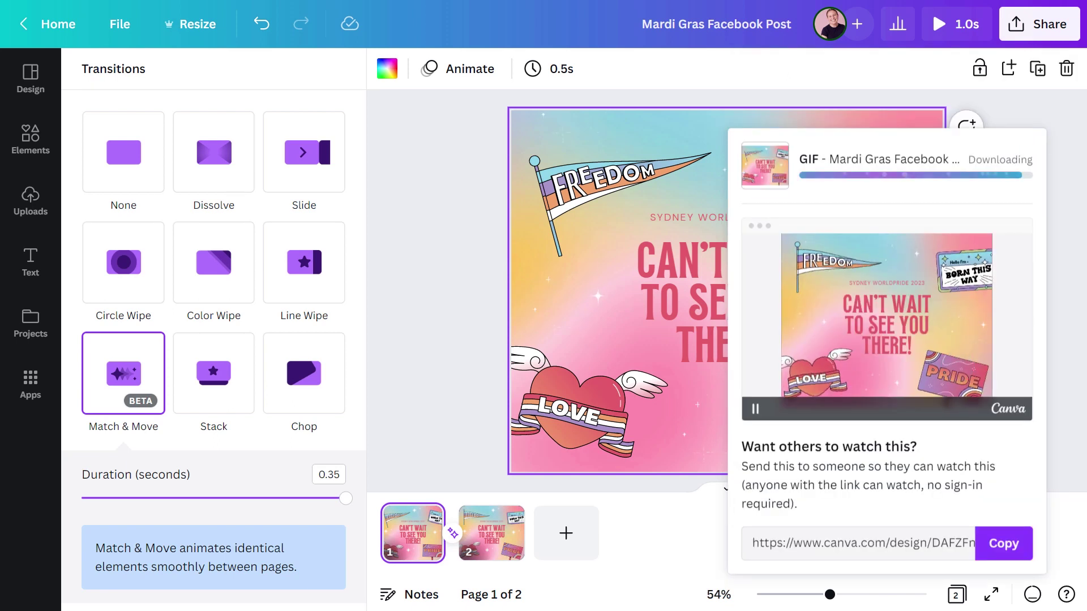